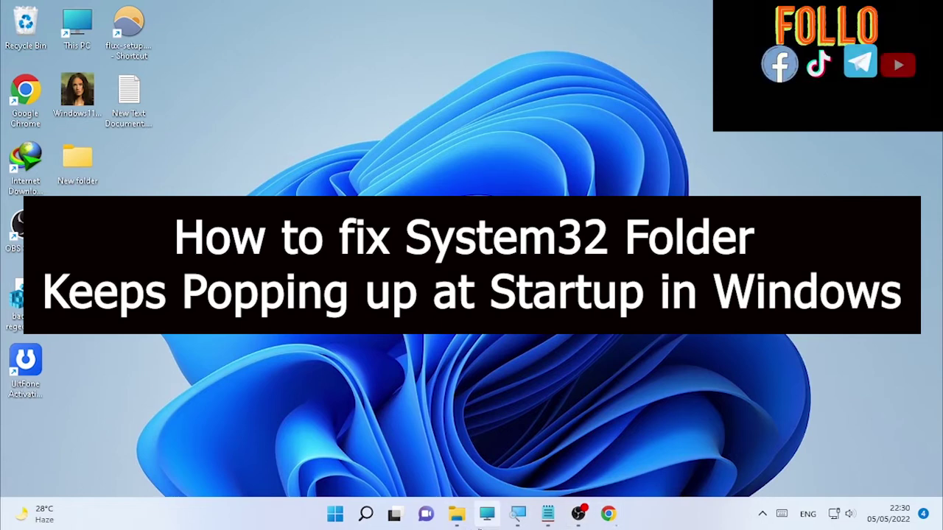
Bring up the open System32 folder window in File Explorer, look over its files, and minimize it.
mouse_move(457, 514)
click(420, 397)
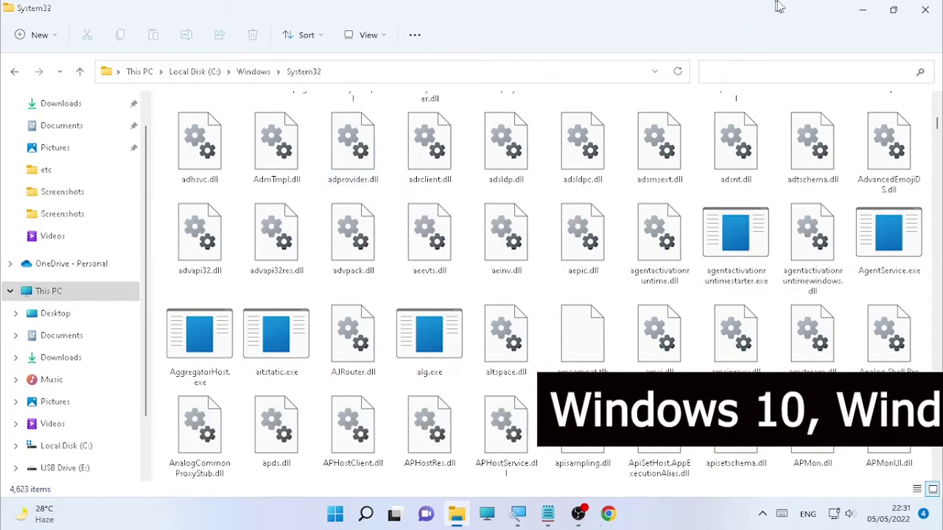
click(863, 11)
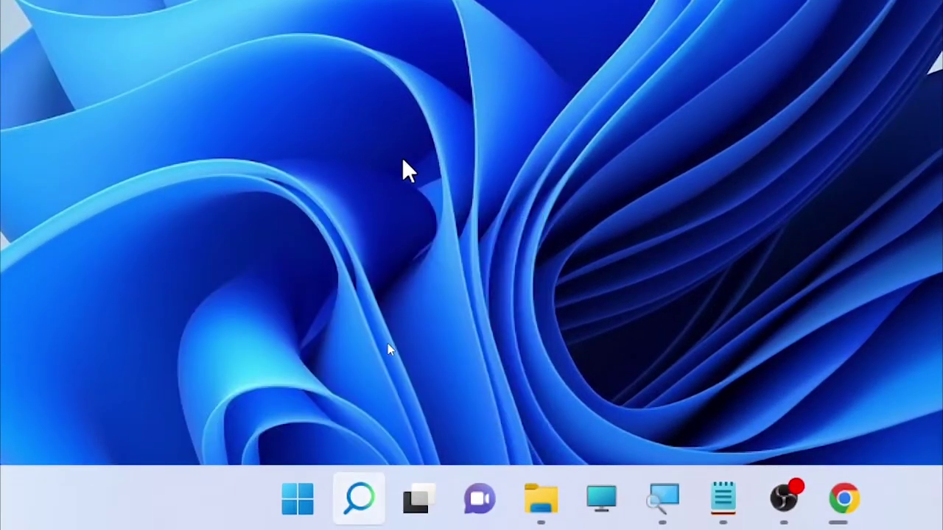
Search Windows for "windows security" and open the Windows Security app.
key(super+s)
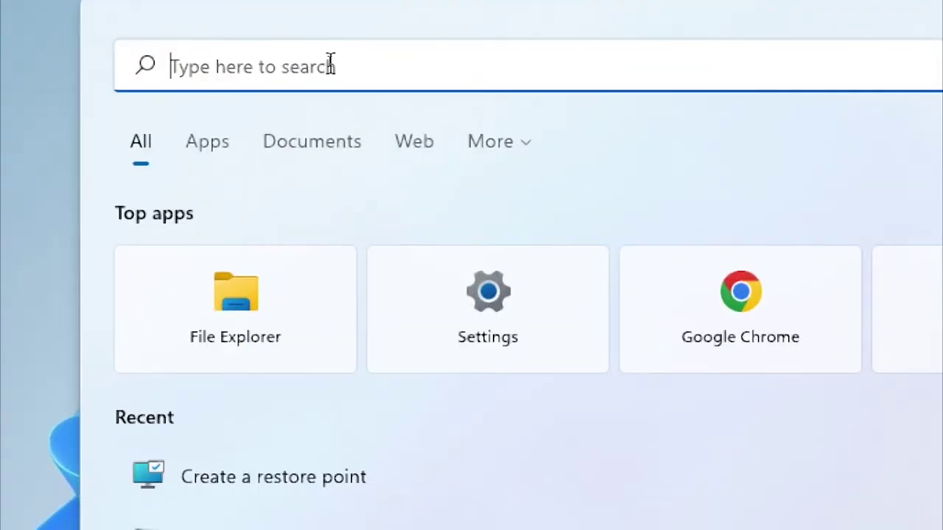
text(wind)
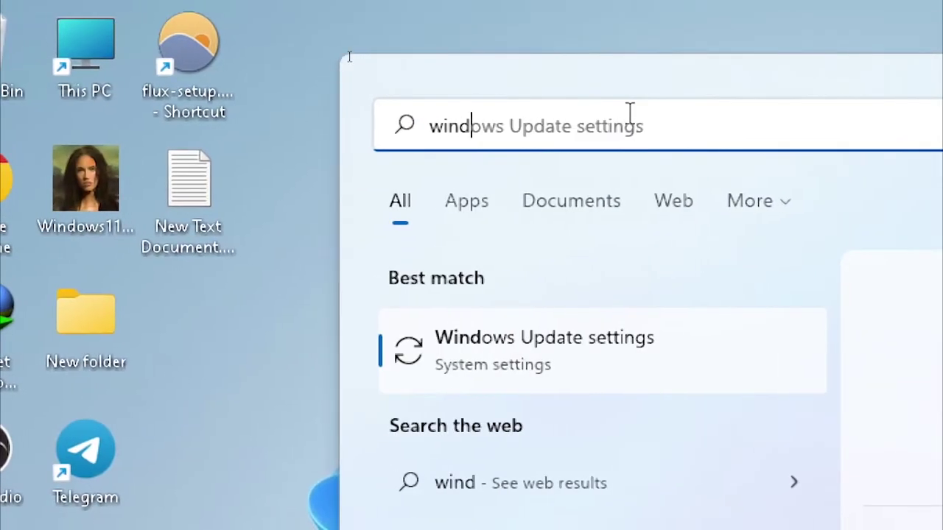
text(ows s)
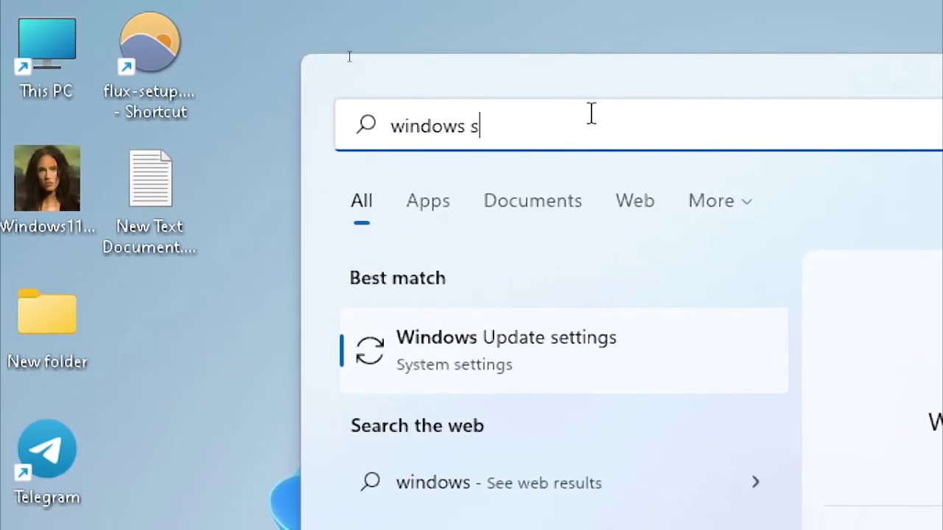
text(ecurity)
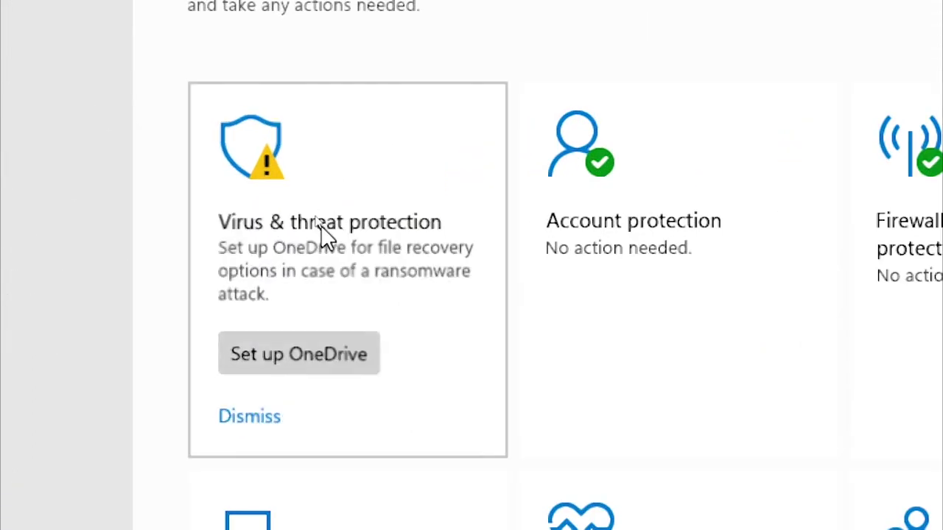
Review the available scan options under Virus & threat protection and close Windows Security.
click(283, 226)
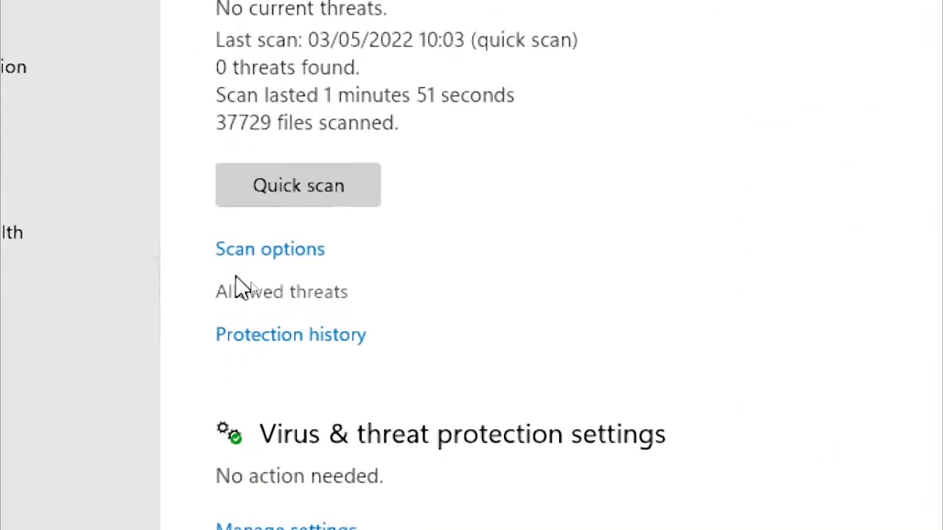
click(271, 254)
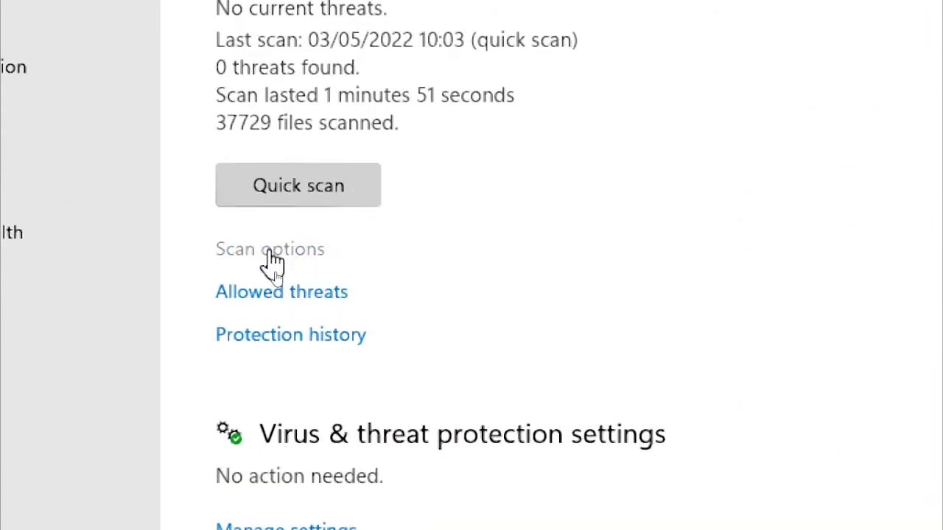
scroll(299, 341, down, 2)
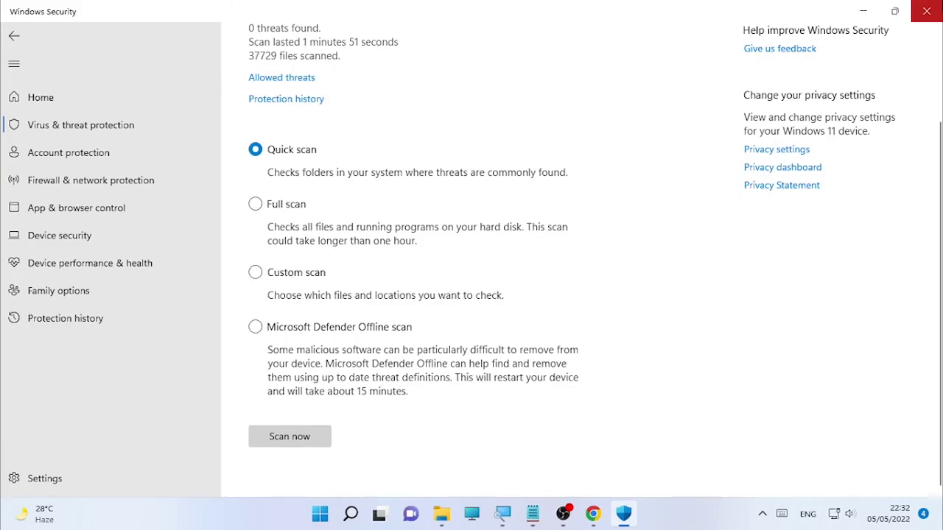
click(926, 11)
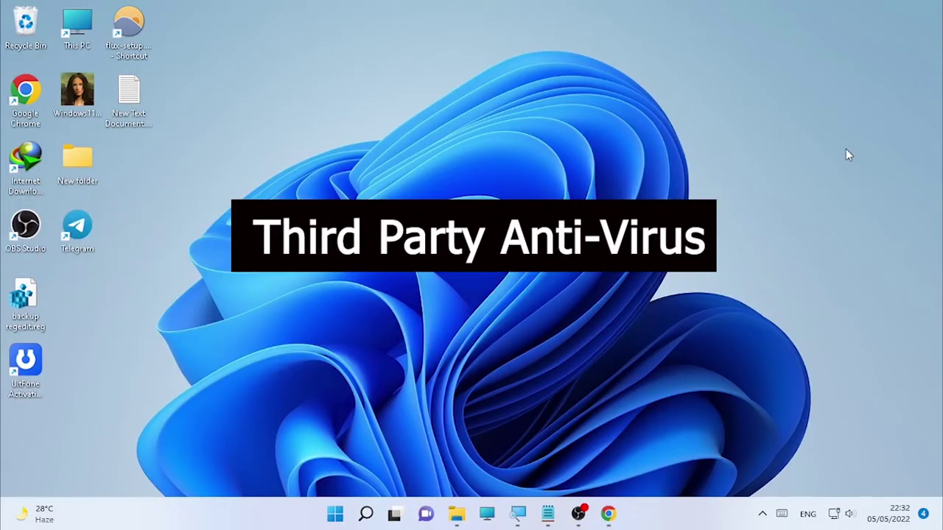
Switch to Google Chrome and search the web for "malwarebytes".
click(608, 513)
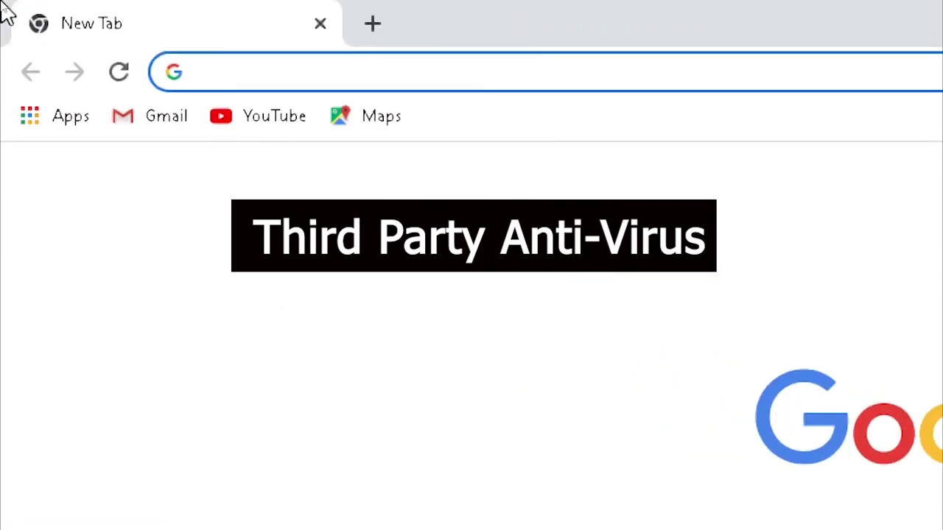
text(mal)
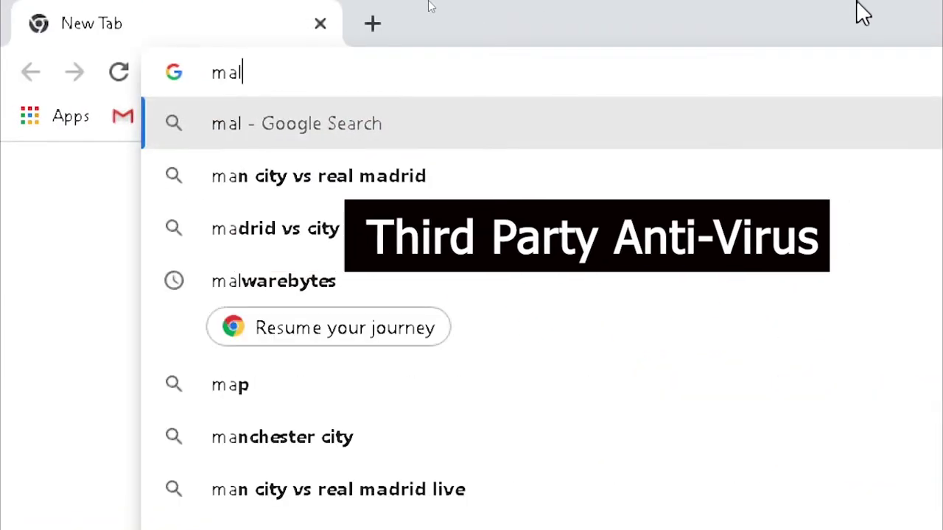
text(warebytes)
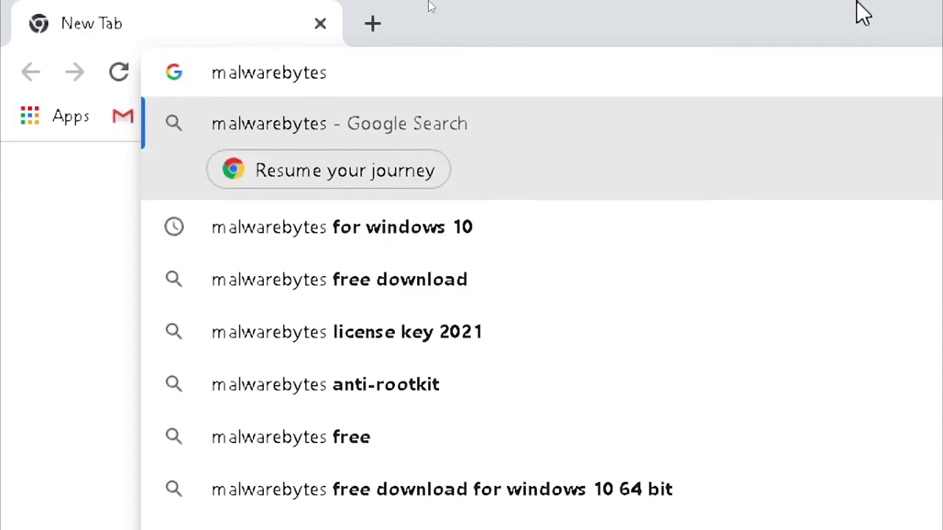
key(Return)
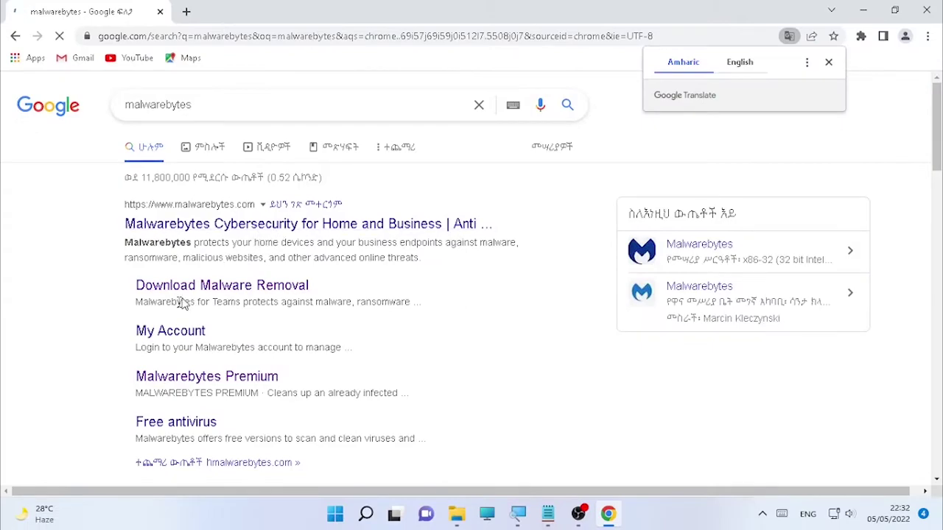
Request the free download from the Malwarebytes Download Malware Removal page and minimize the browser.
click(218, 291)
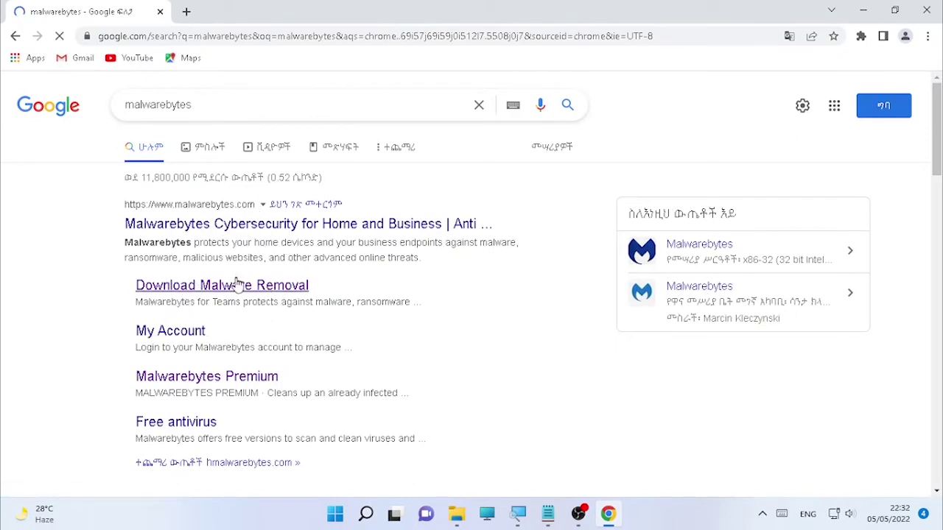
click(236, 286)
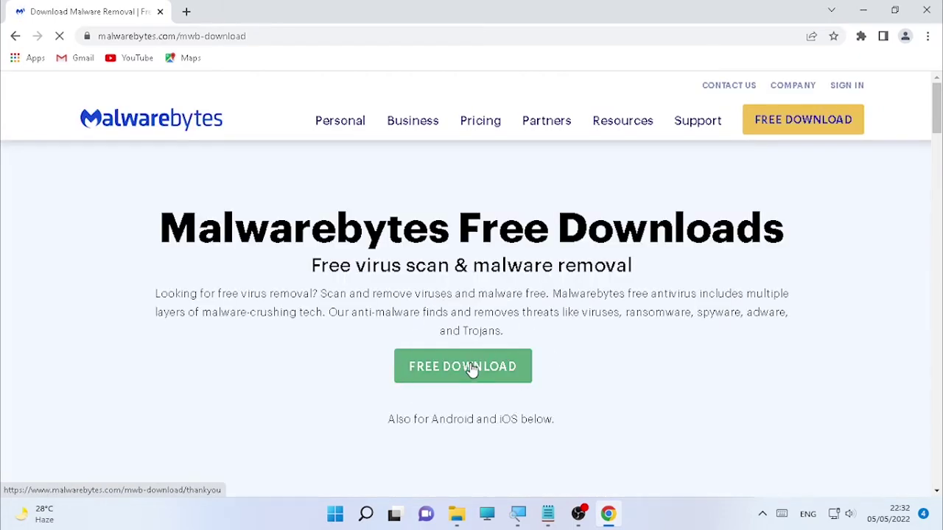
click(471, 368)
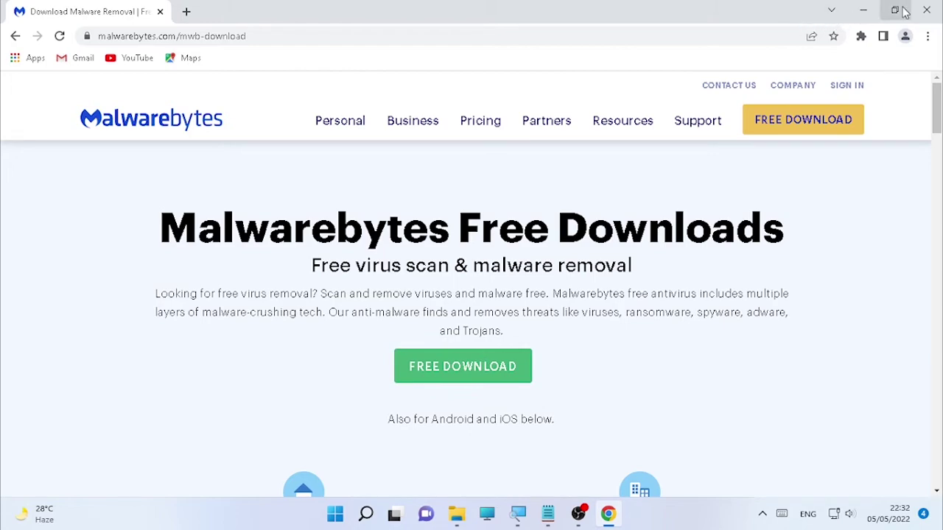
click(866, 10)
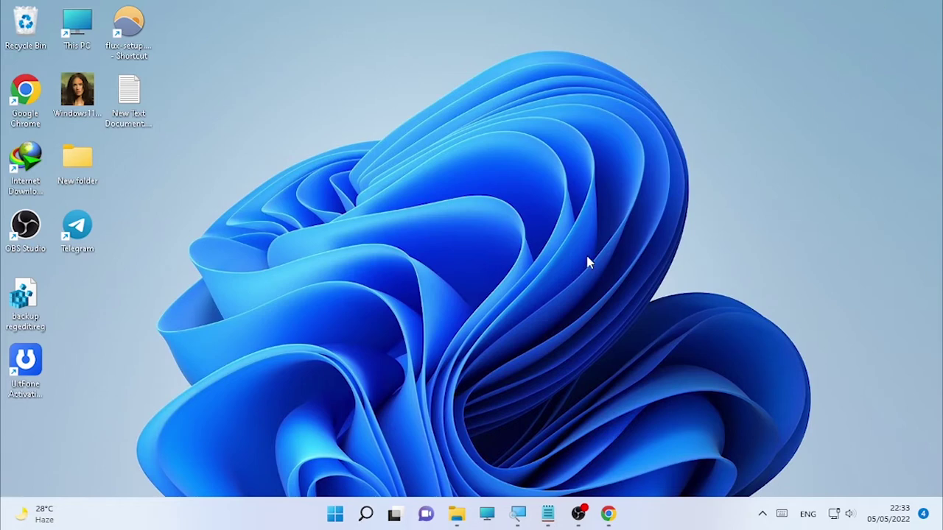
Open the Run dialog with its Open box emptied and move the dialog toward the middle of the desktop.
click(367, 516)
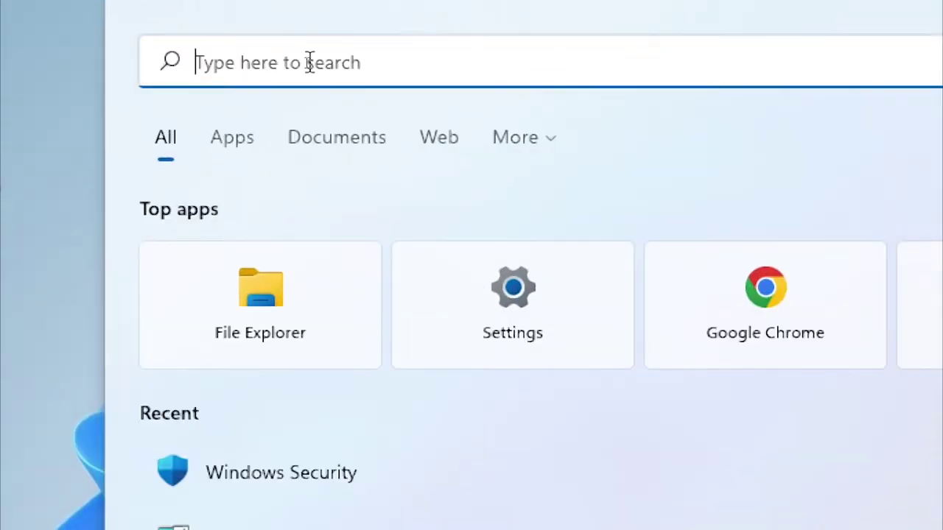
text(run)
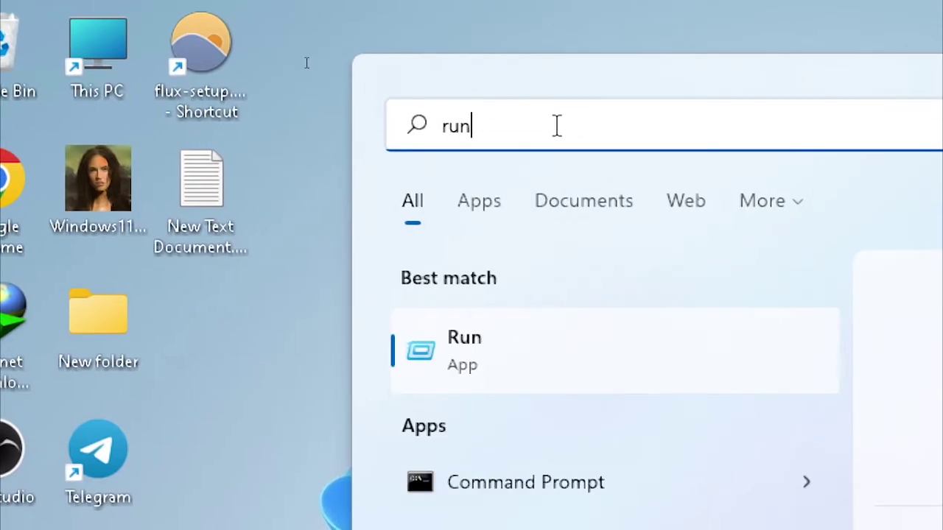
right_click(471, 373)
click(474, 370)
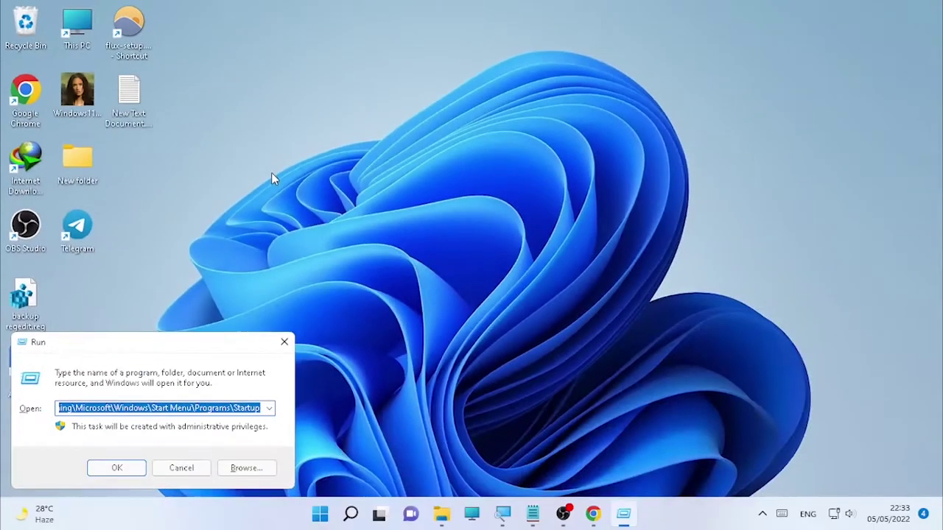
key(BackSpace)
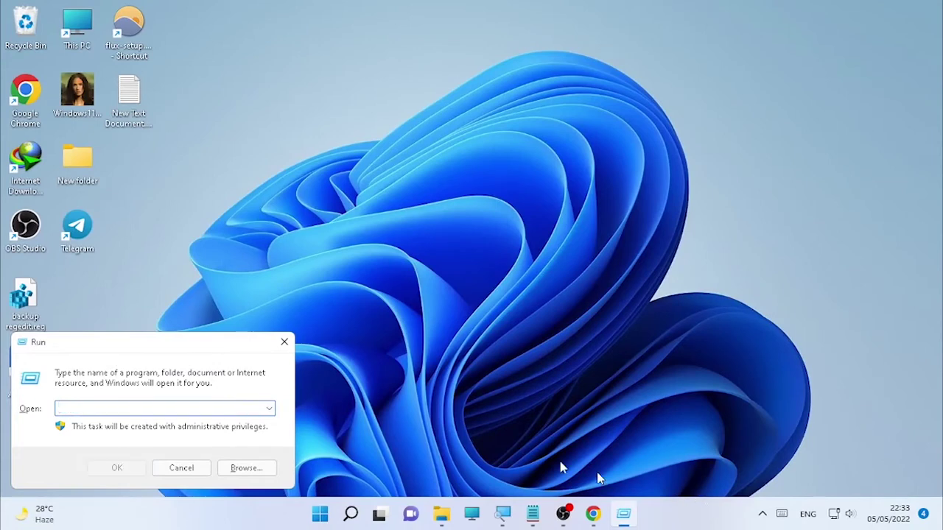
drag(151, 345, 358, 170)
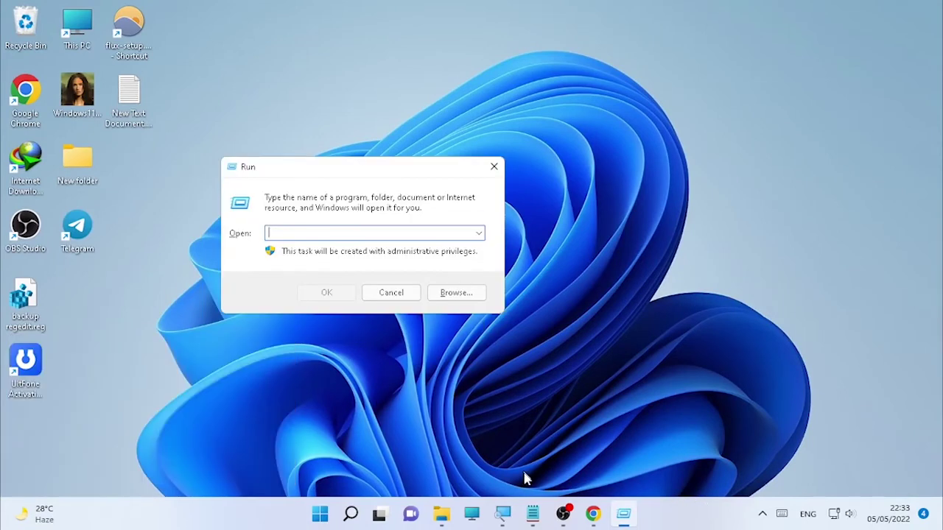
Switch to New Text Document (2).txt in Notepad and deselect the highlighted Startup folder path.
click(532, 513)
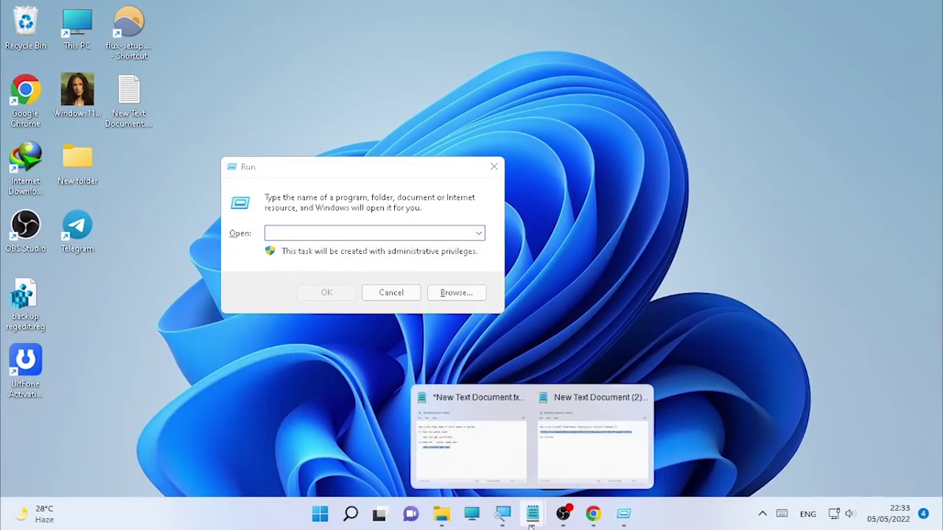
click(589, 450)
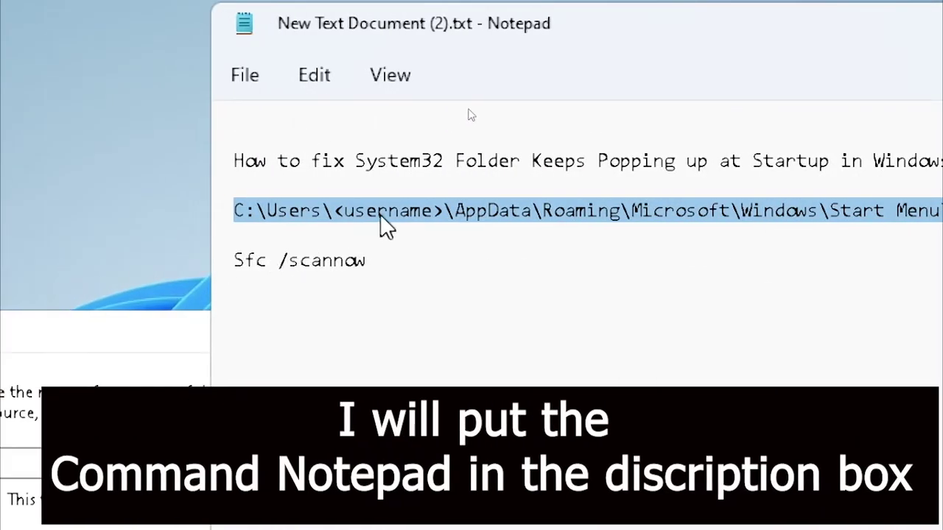
click(18, 211)
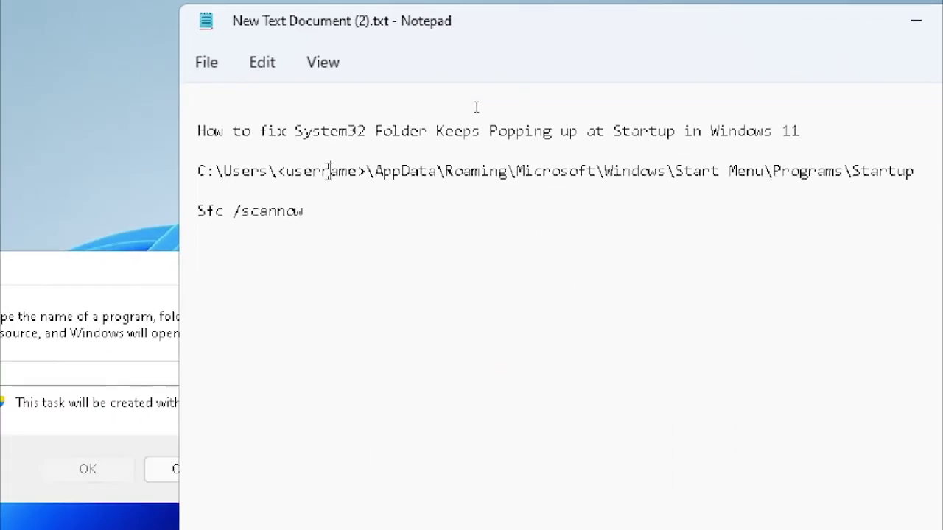
key(alt)
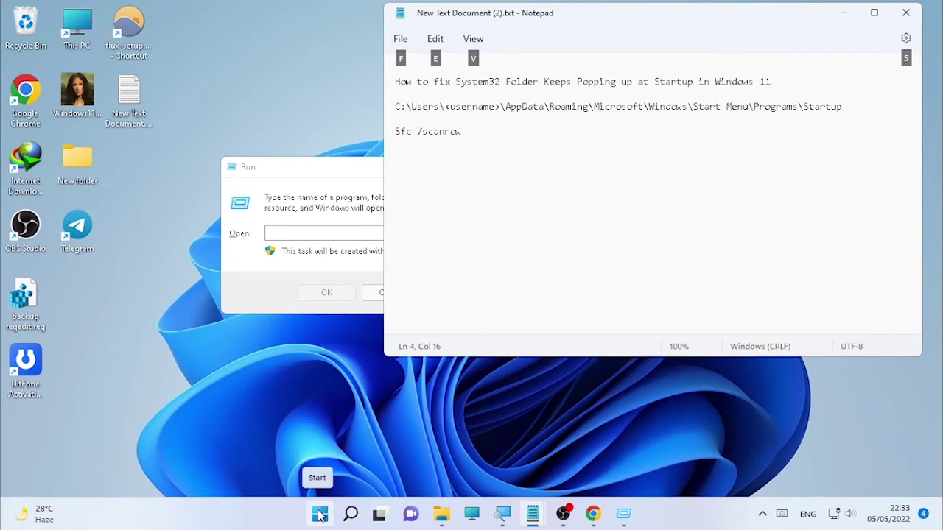
Look up the Windows account name and put it in place of <username> in the Startup folder path.
click(320, 516)
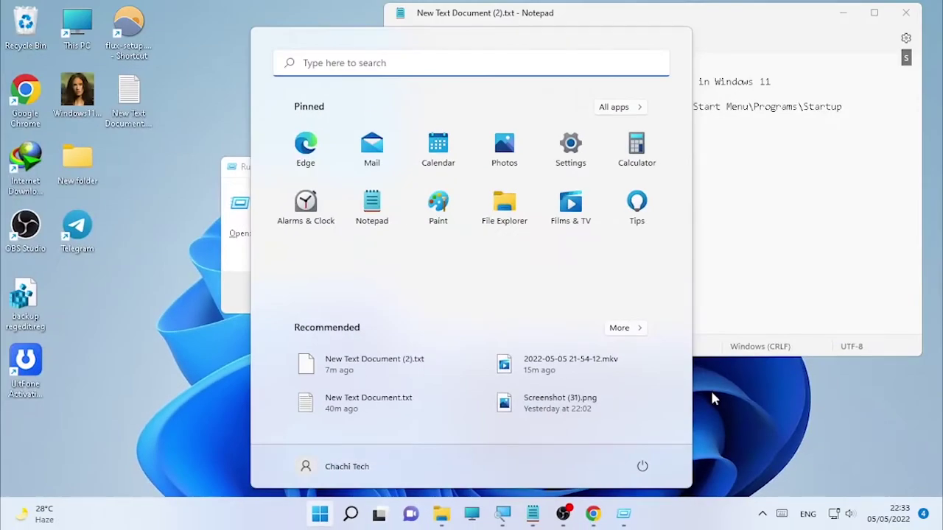
click(735, 405)
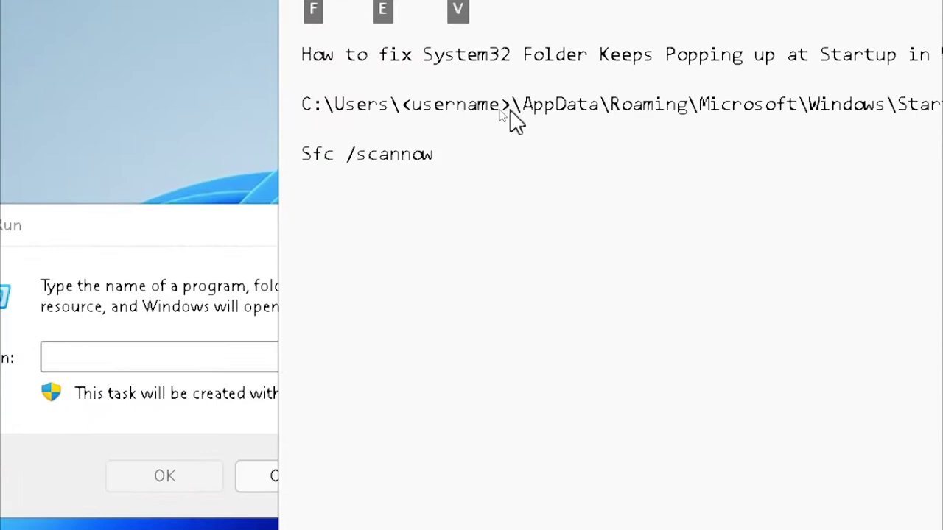
drag(513, 105, 400, 105)
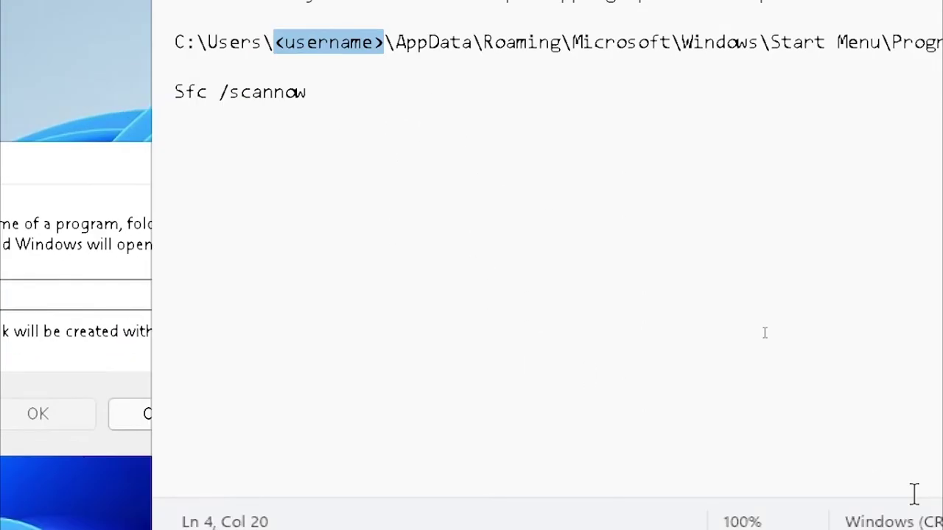
text(Chachi)
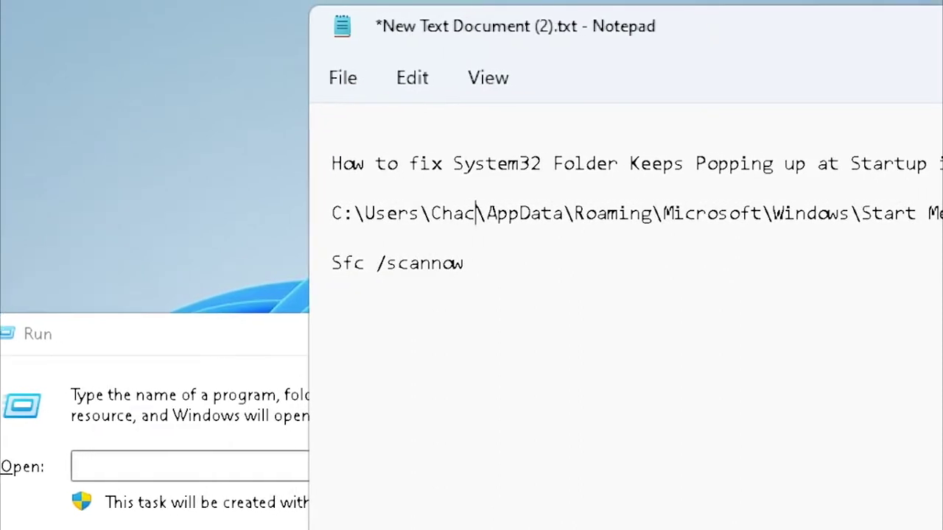
text( Te)
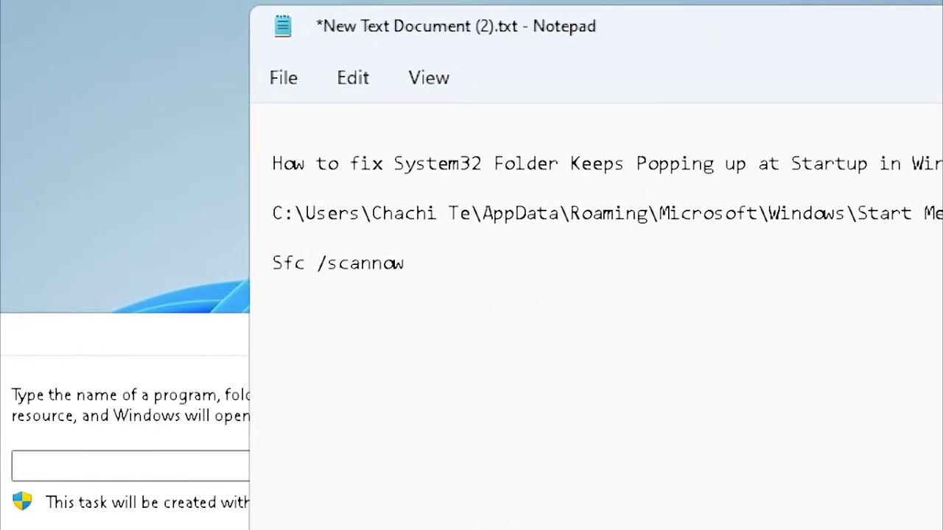
text(ch)
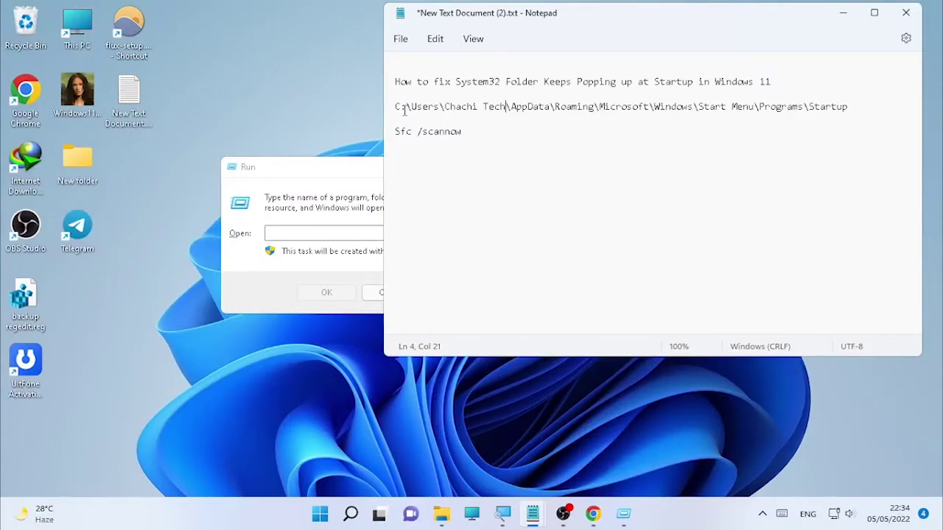
Copy the full Startup folder path from the Notepad document and open that folder through the Run dialog.
drag(396, 107, 821, 110)
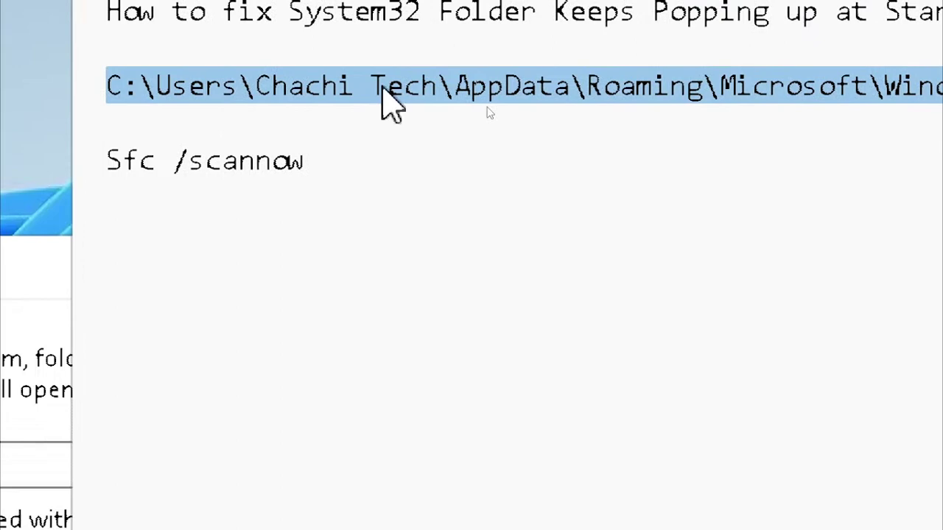
right_click(452, 73)
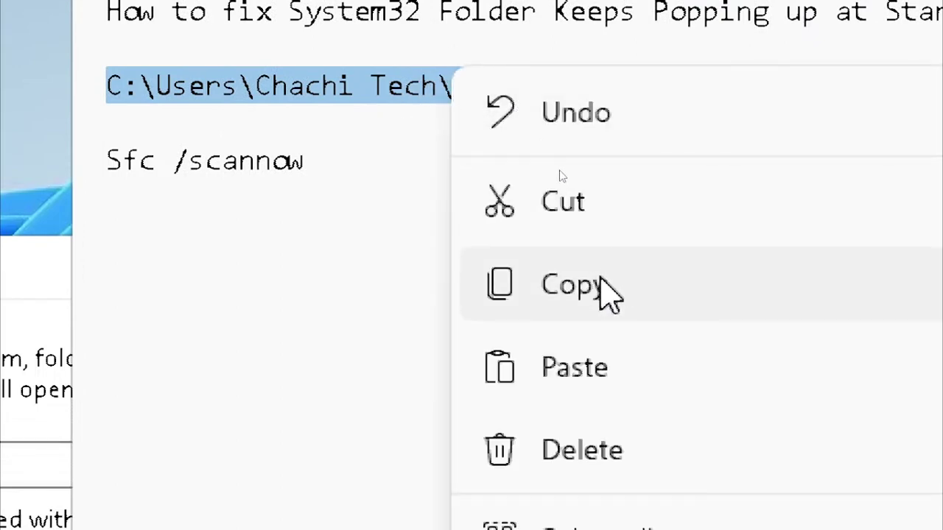
click(606, 286)
key(super+r)
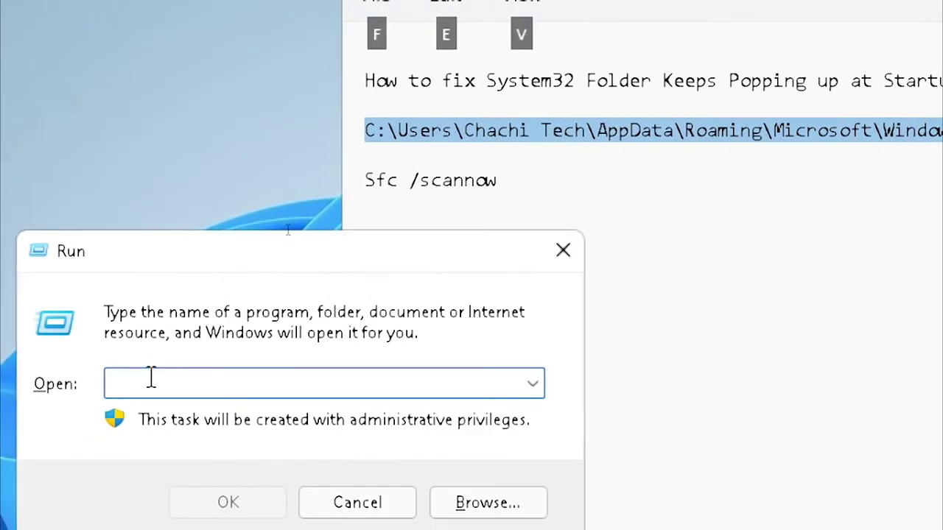
key(ctrl+v)
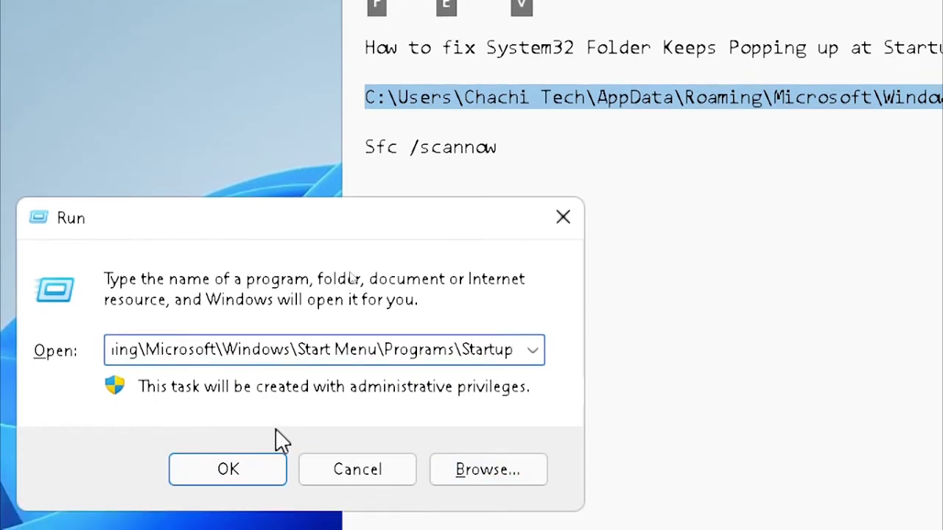
click(257, 465)
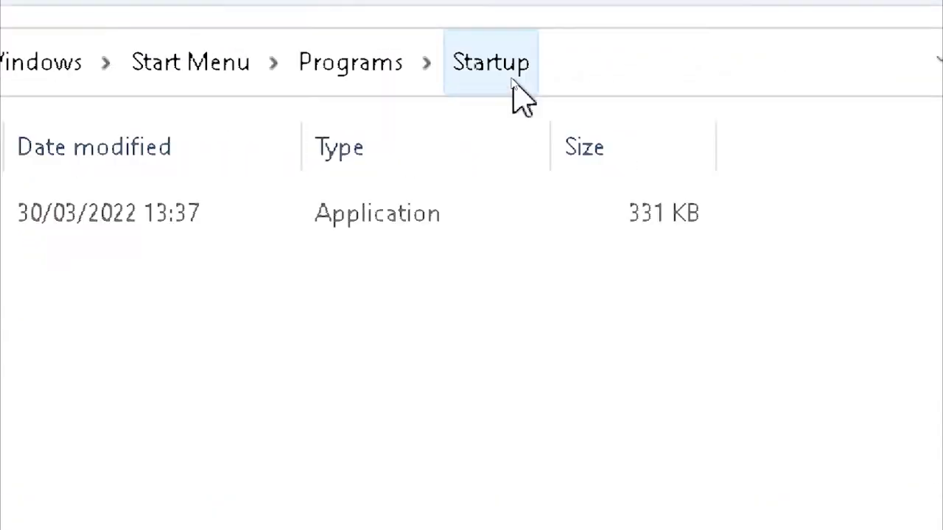
click(508, 81)
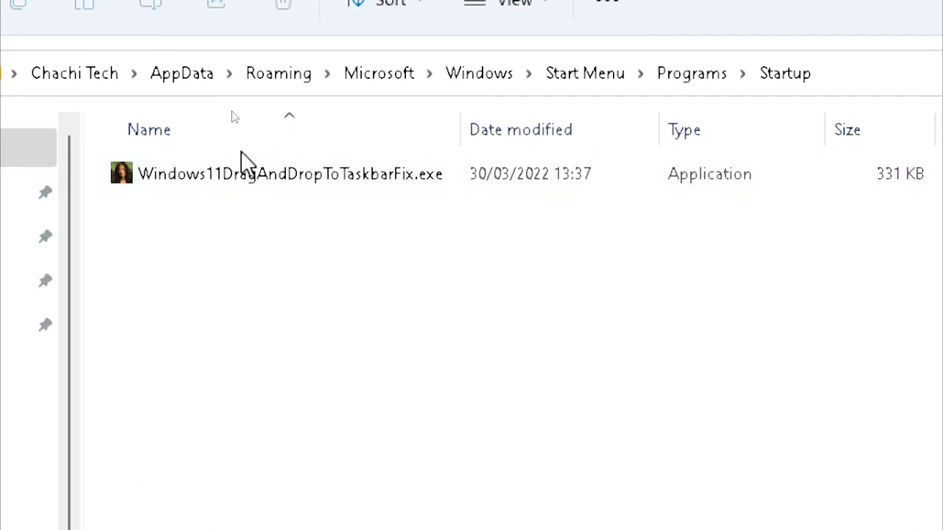
Bring up the extended file options for Windows11DragAndDropToTaskbarFix.exe, look at Delete, and dismiss them without choosing any.
click(250, 183)
right_click(251, 183)
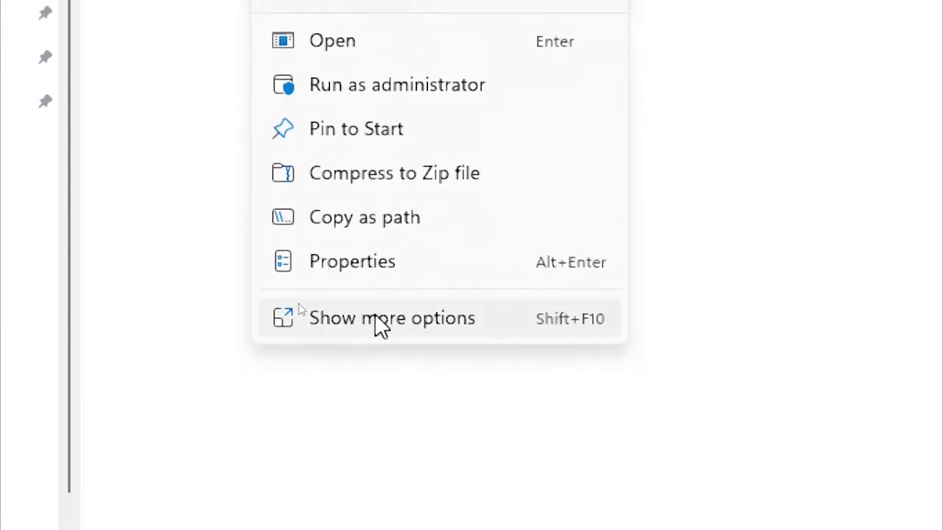
click(380, 324)
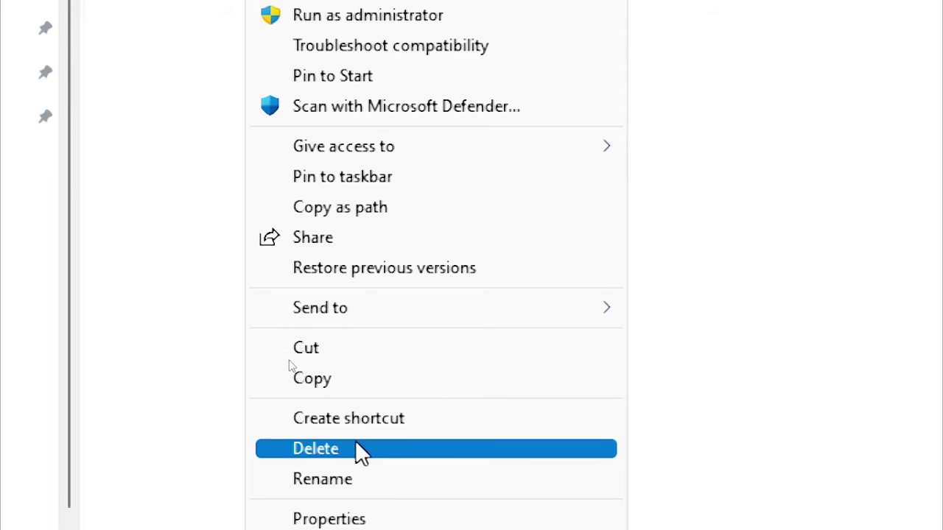
click(764, 248)
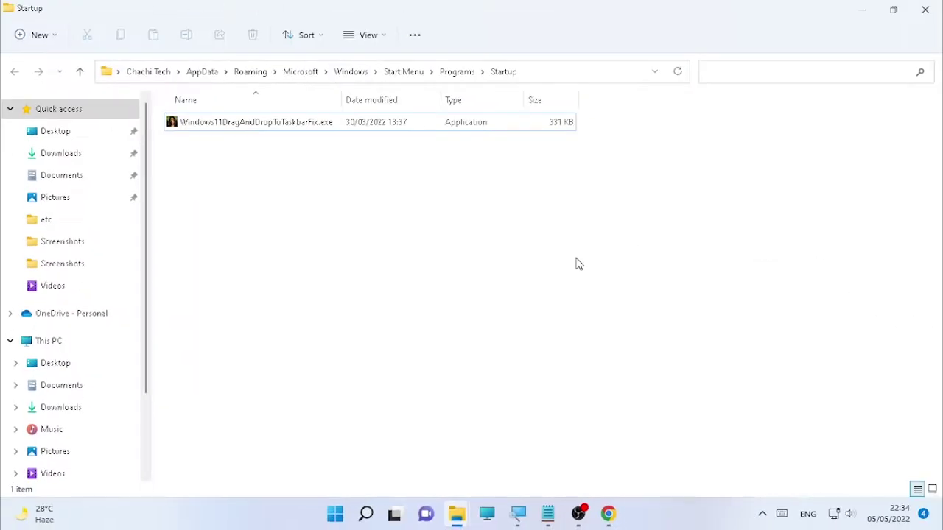
Close the Startup folder window and minimize the Notepad document.
click(925, 8)
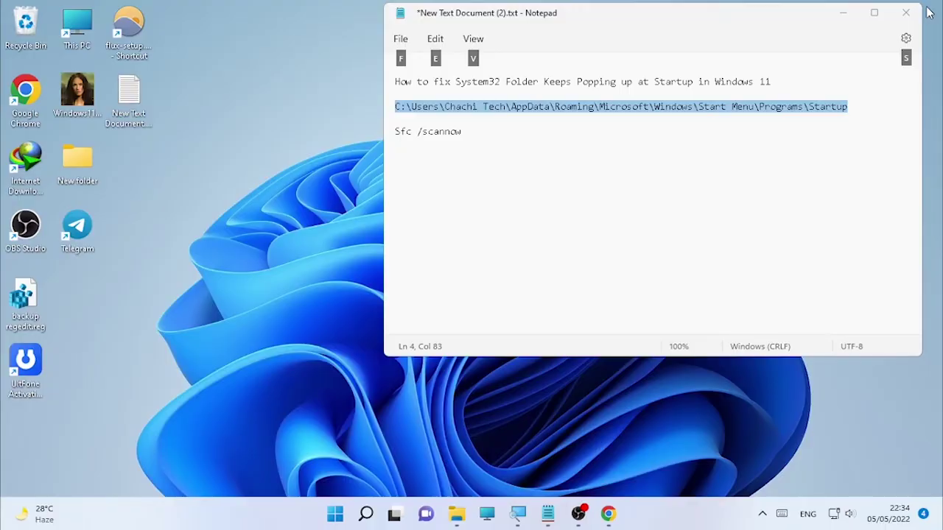
click(844, 14)
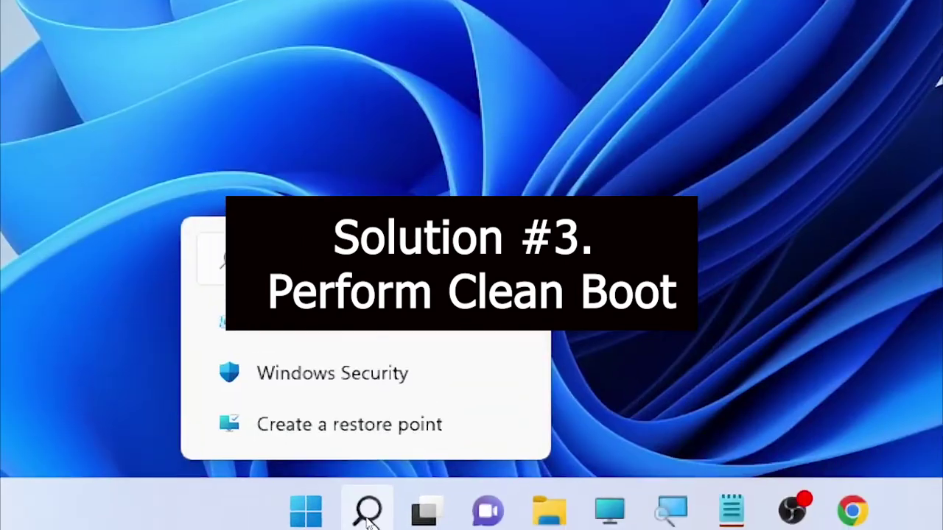
Search Windows for "system confi", open System Configuration and exclude startup items from the selective startup.
click(366, 513)
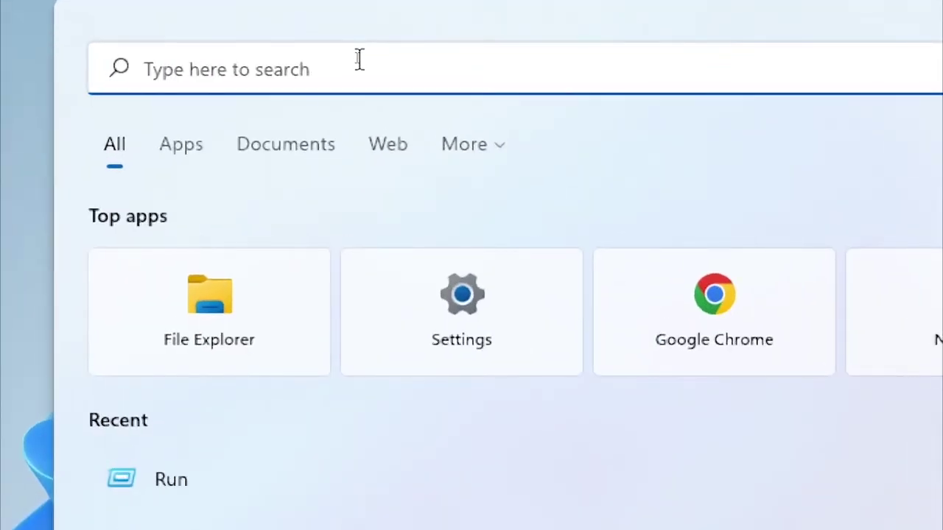
text(syst)
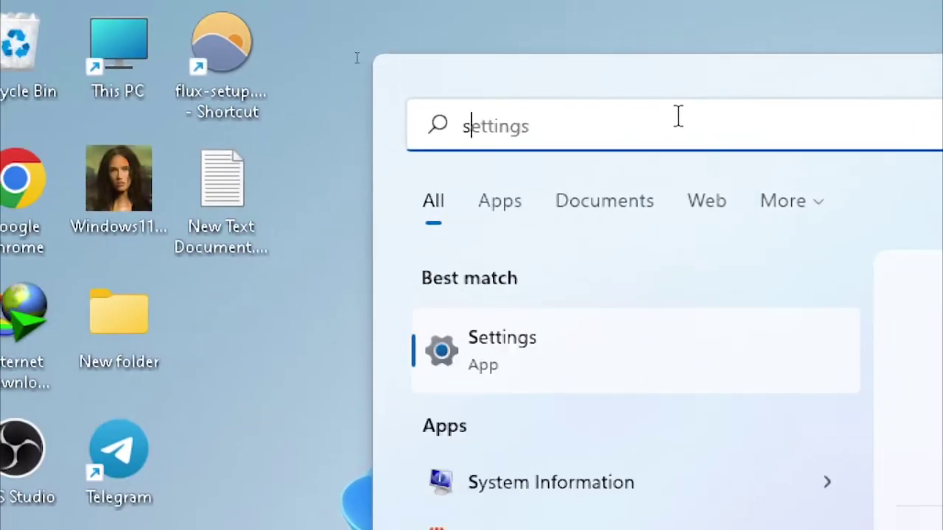
text(em conf)
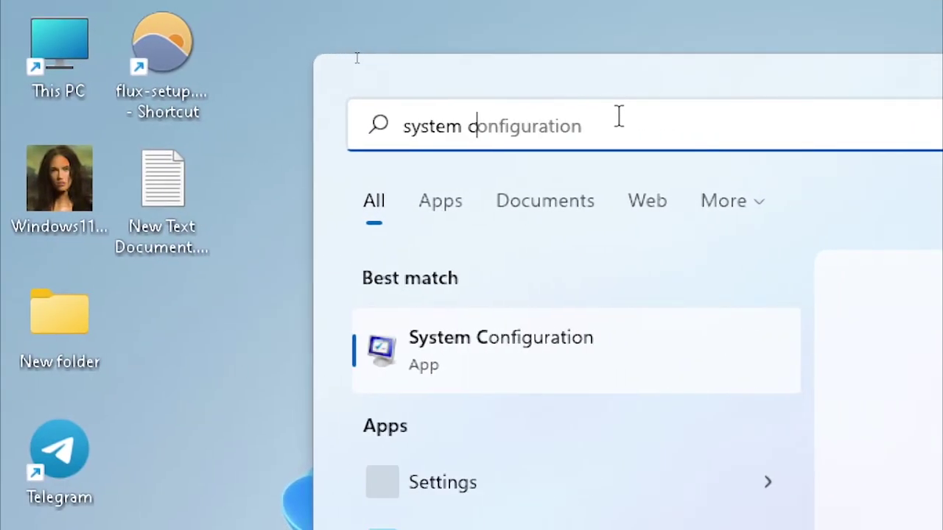
text(i)
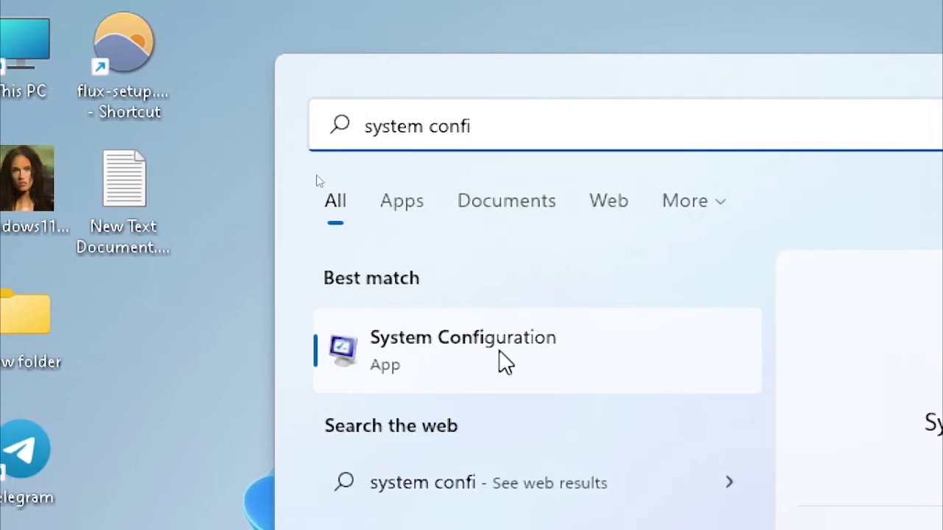
click(504, 361)
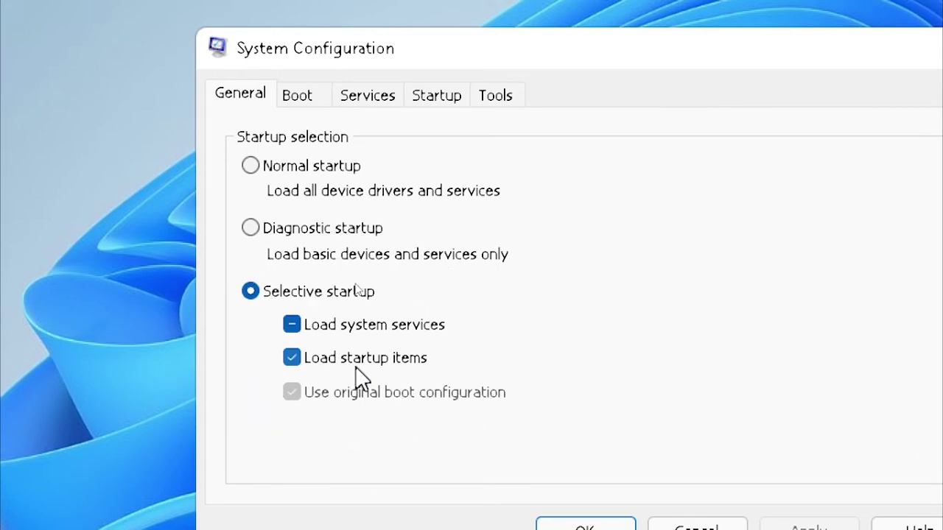
click(293, 357)
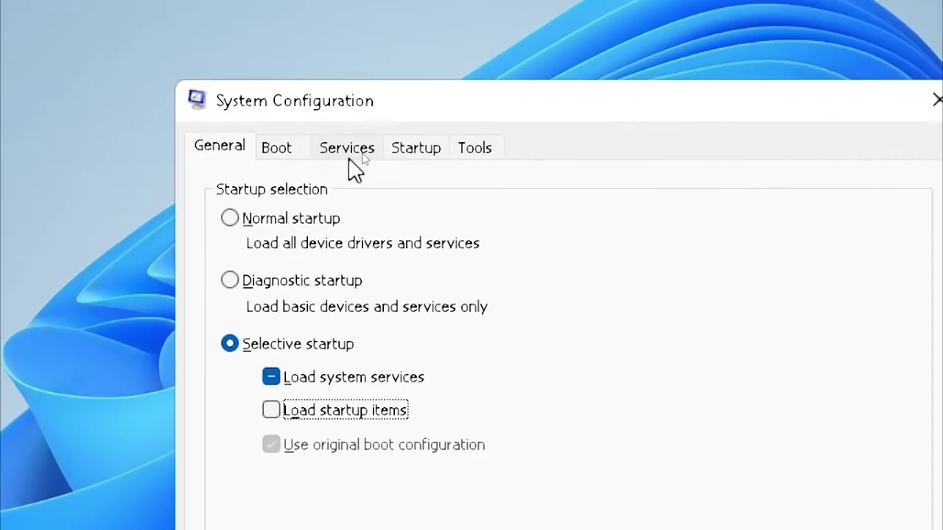
Hide all Microsoft services in System Configuration's service list and disable all the remaining services.
click(347, 153)
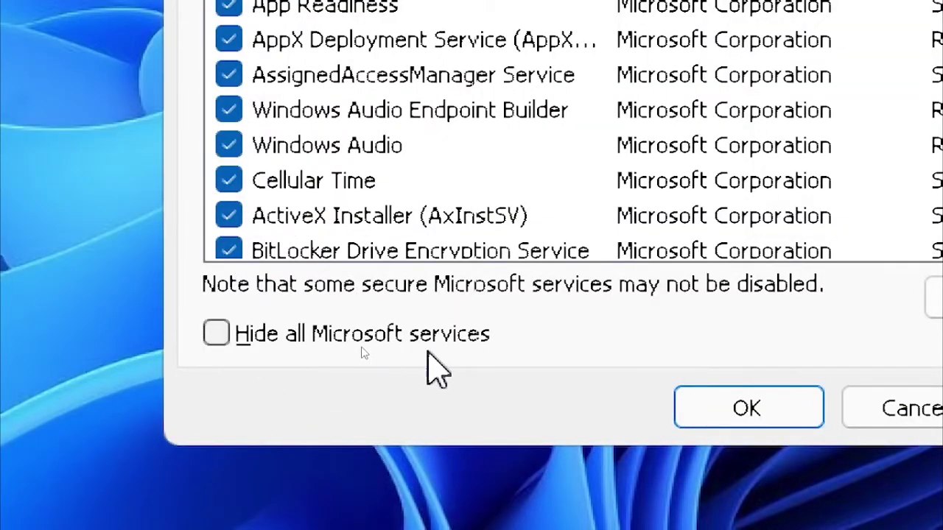
click(215, 332)
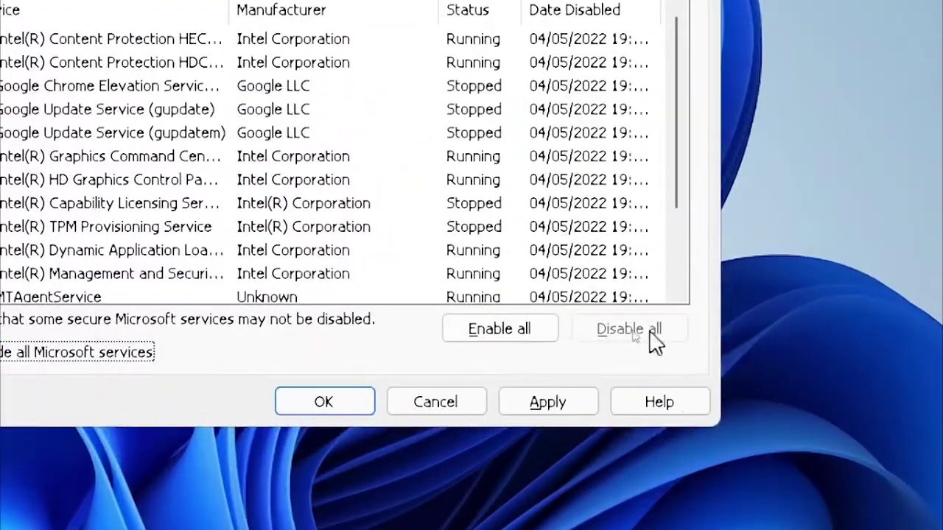
click(622, 330)
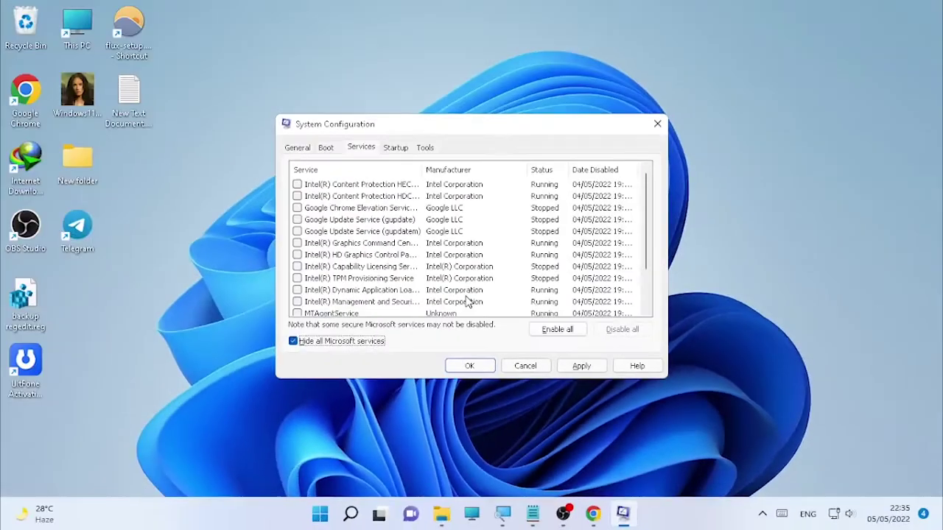
Open Task Manager's list of startup programs from System Configuration.
click(400, 151)
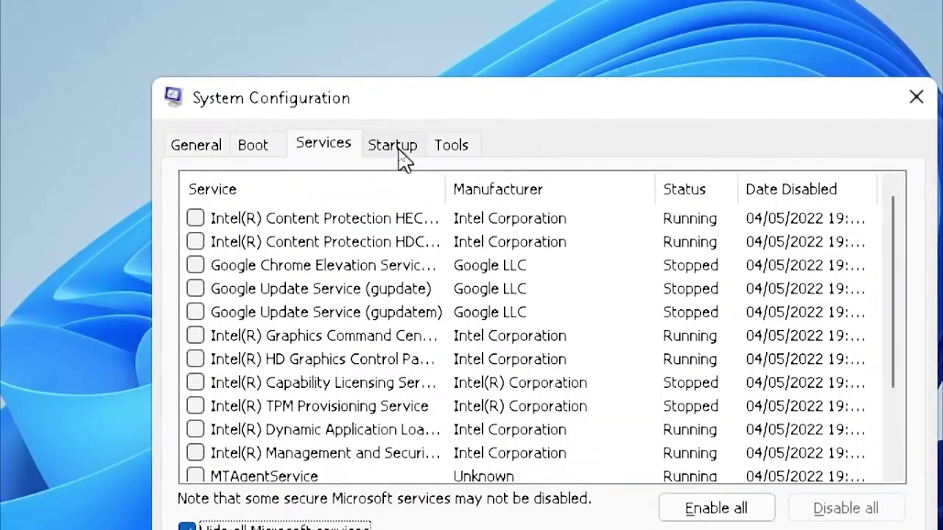
click(399, 151)
click(539, 227)
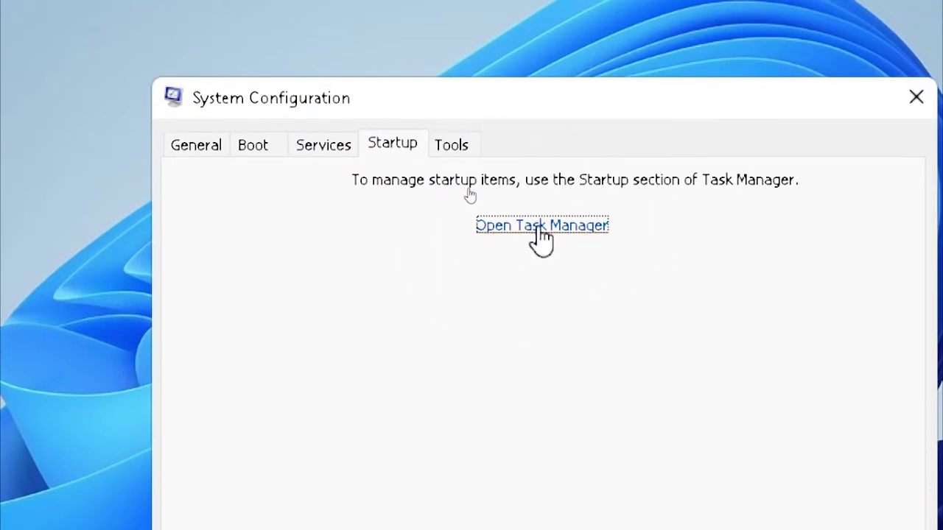
click(539, 227)
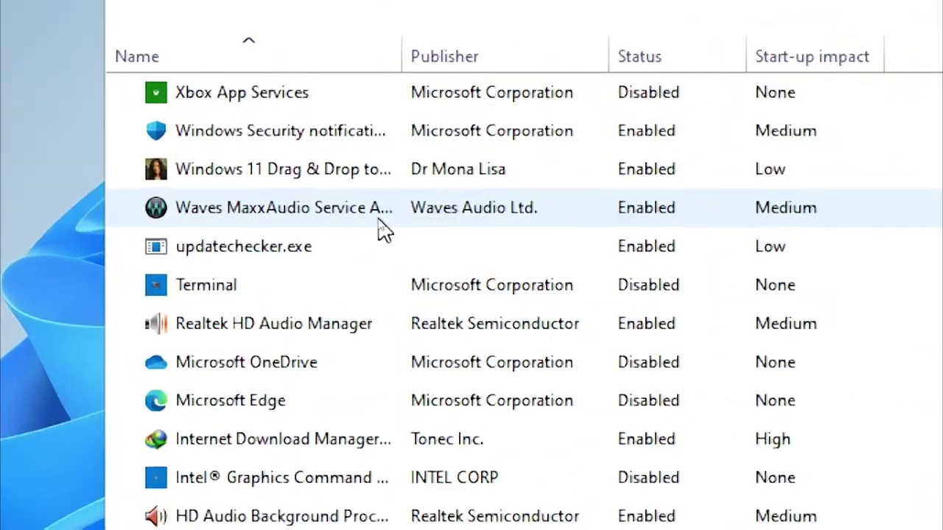
Bring up the Disable option for Realtek HD Audio Manager in the startup list and dismiss it without choosing it.
click(369, 175)
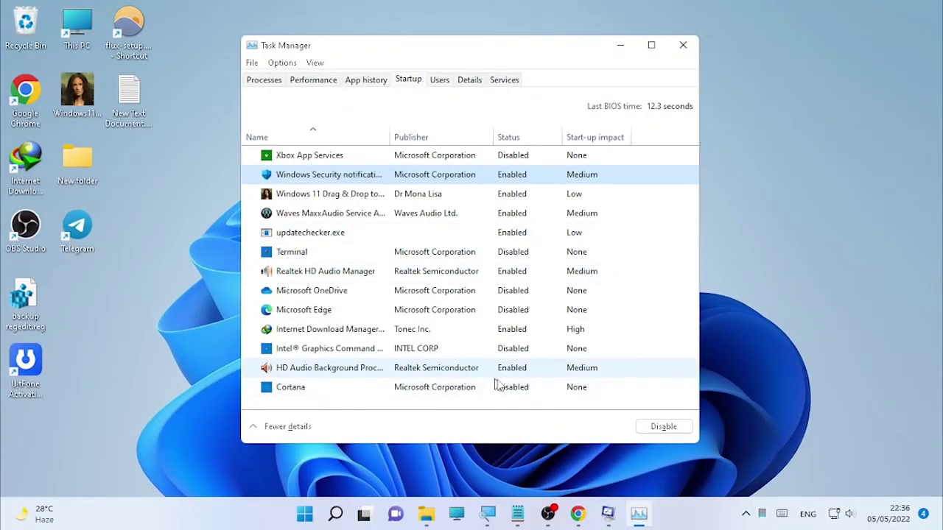
click(445, 275)
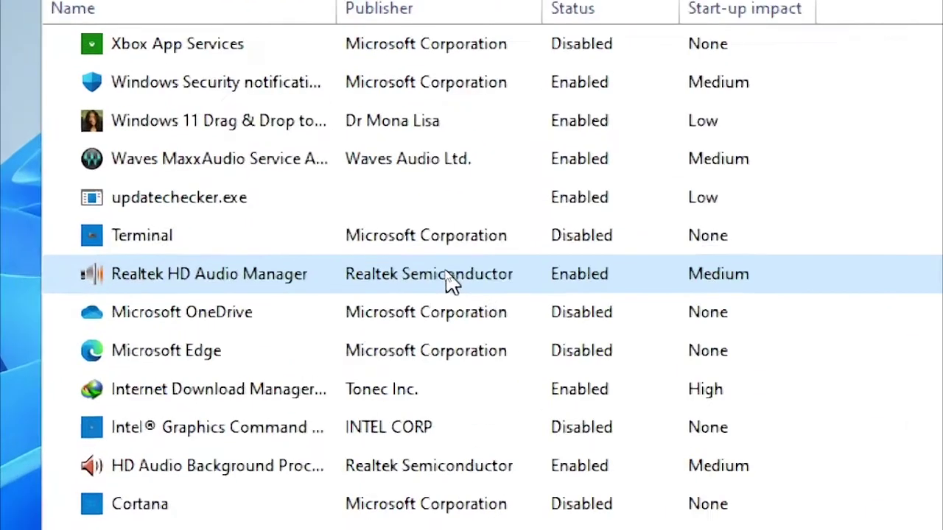
right_click(446, 275)
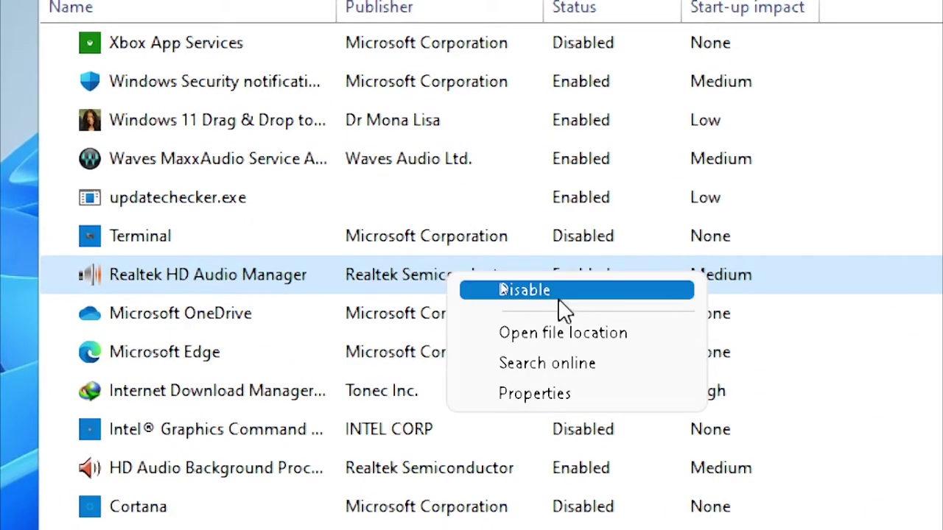
click(164, 320)
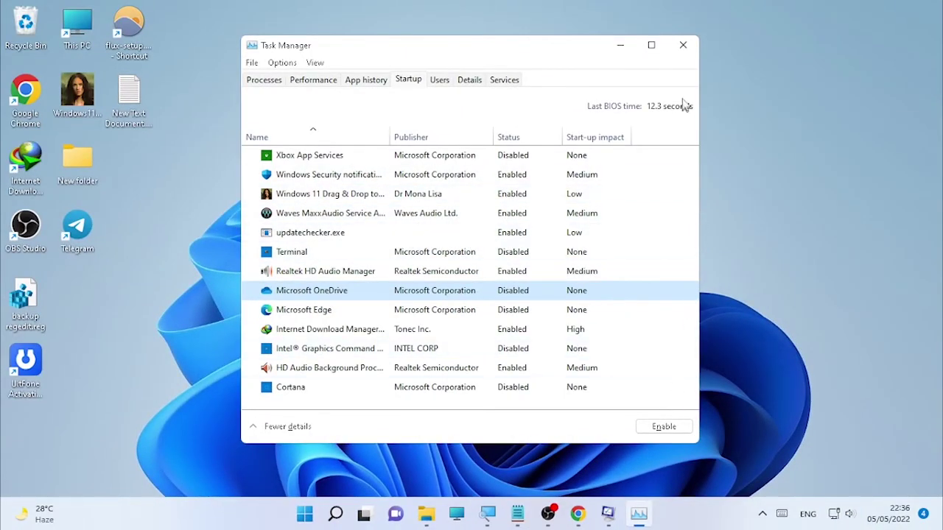
Close Task Manager, apply the clean boot settings in System Configuration and confirm the dialog.
click(683, 47)
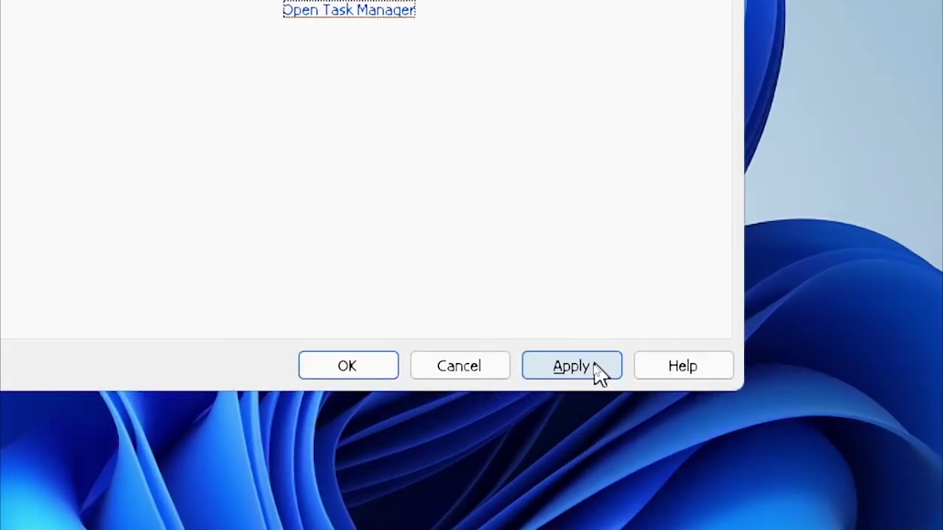
click(593, 366)
click(328, 368)
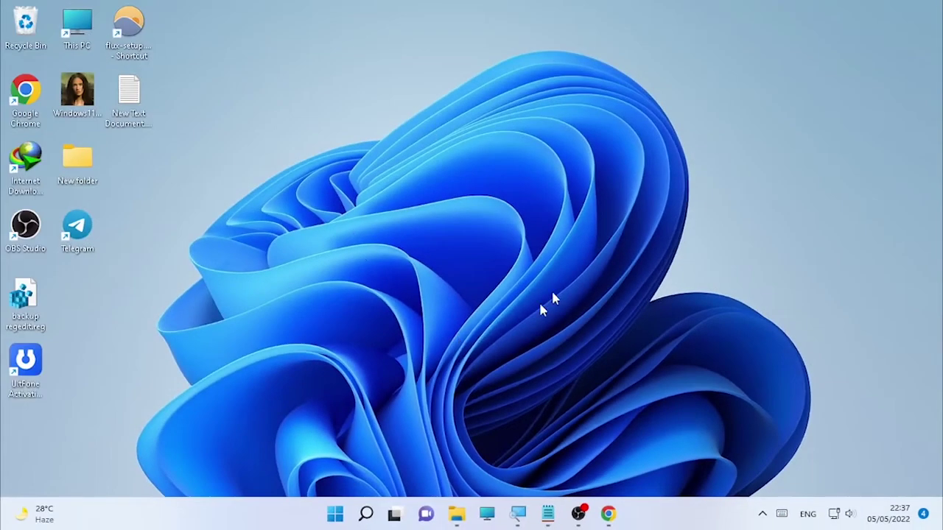
click(439, 237)
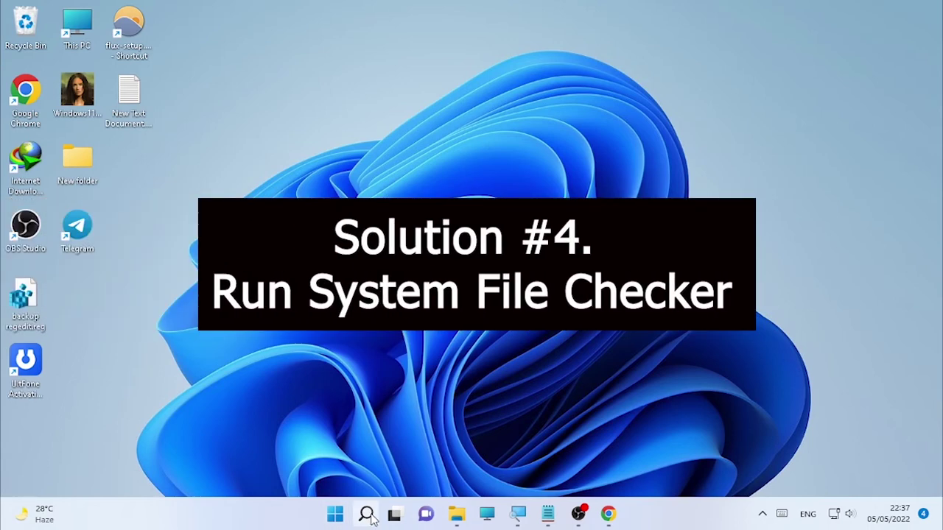
Search Windows for "cmd" and open Command Prompt as administrator.
mouse_move(372, 517)
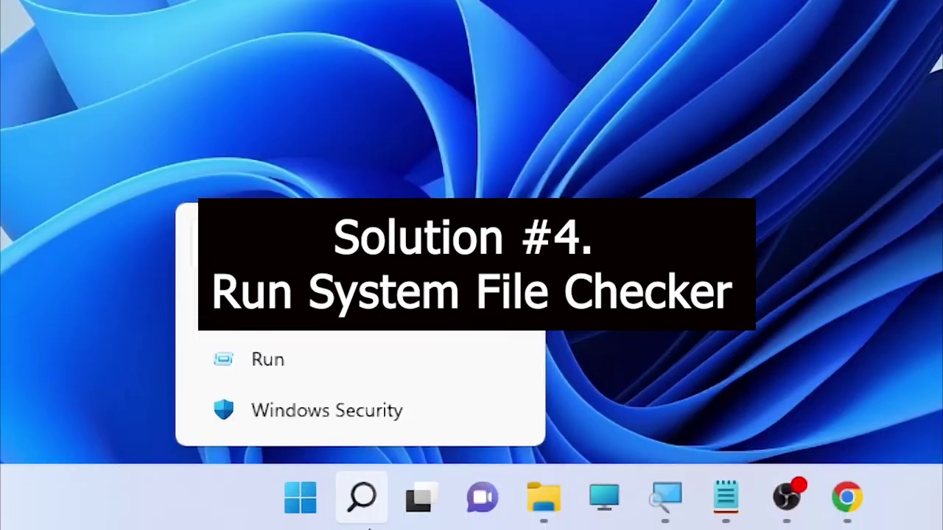
click(370, 516)
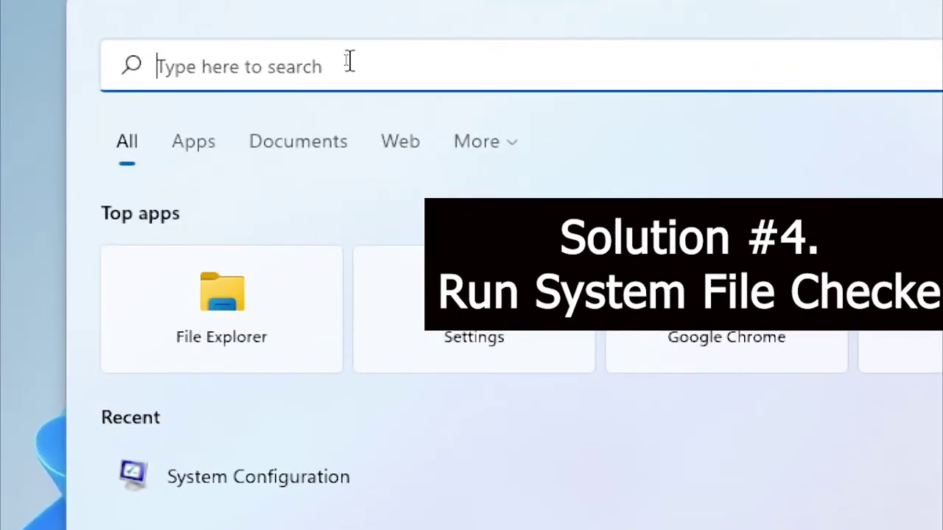
text(cmd)
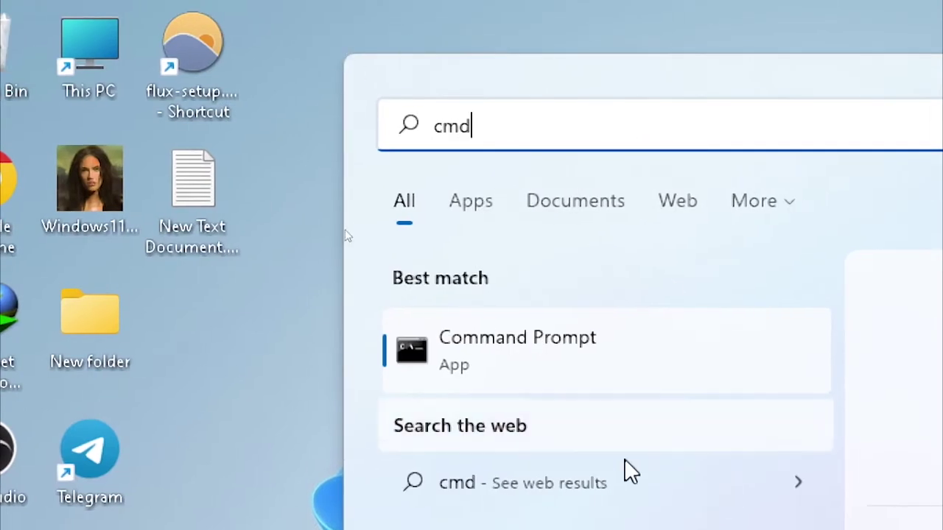
click(535, 359)
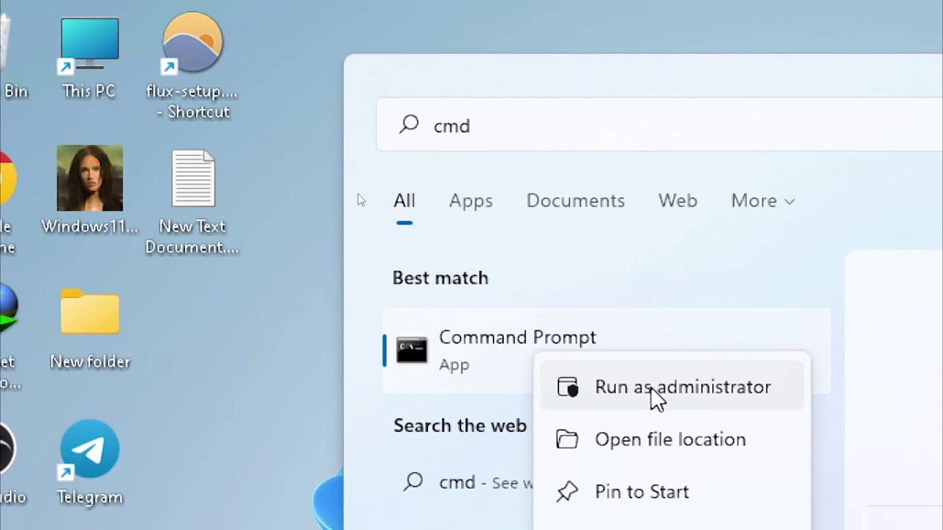
click(650, 386)
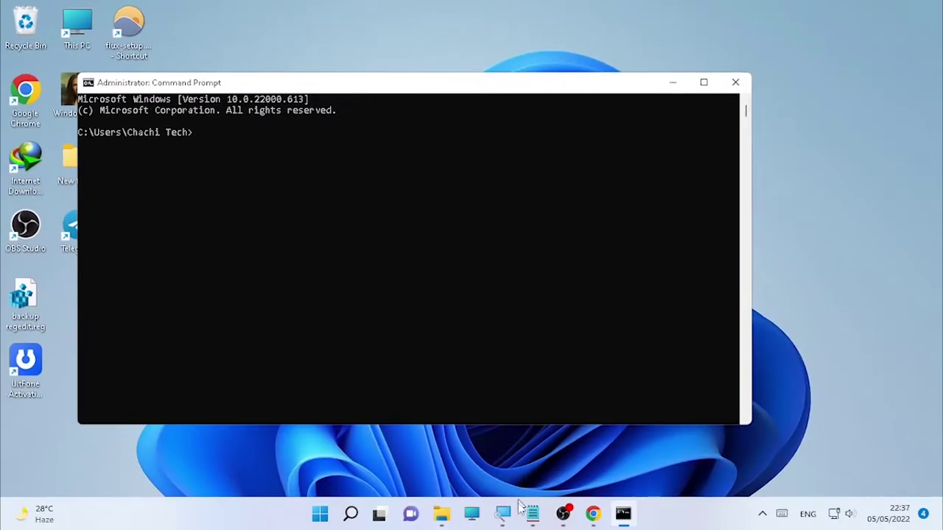
Switch to the Notepad notes and copy the command "Sfc /scannow".
mouse_move(534, 521)
click(572, 467)
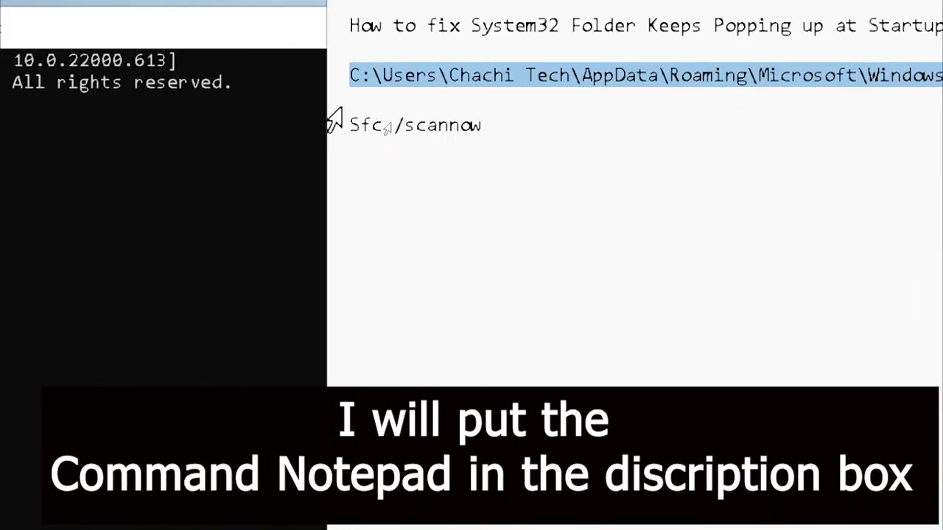
click(415, 137)
drag(353, 125, 509, 137)
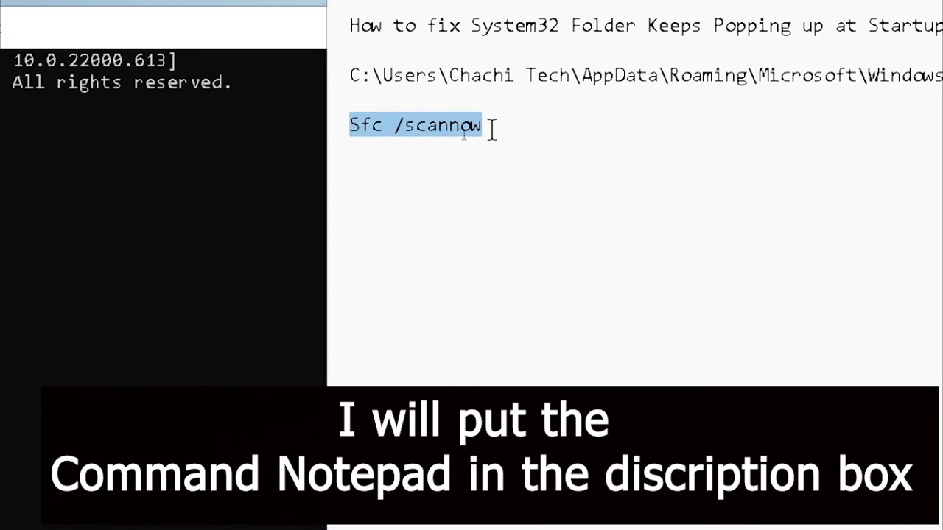
right_click(451, 136)
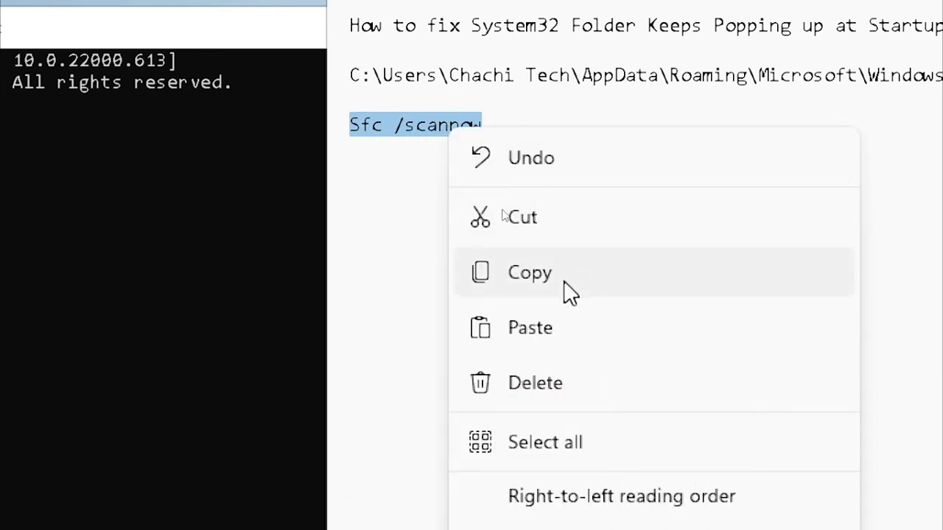
click(564, 284)
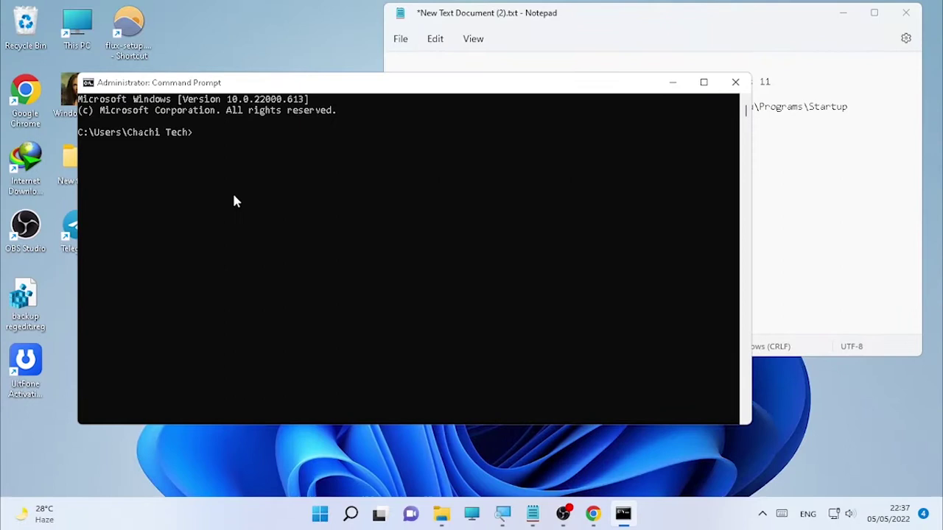
Run the copied Sfc /scannow command in Command Prompt, and clear the Command Prompt and Notepad windows off the desktop once the scan ends.
key(ctrl+v)
key(Return)
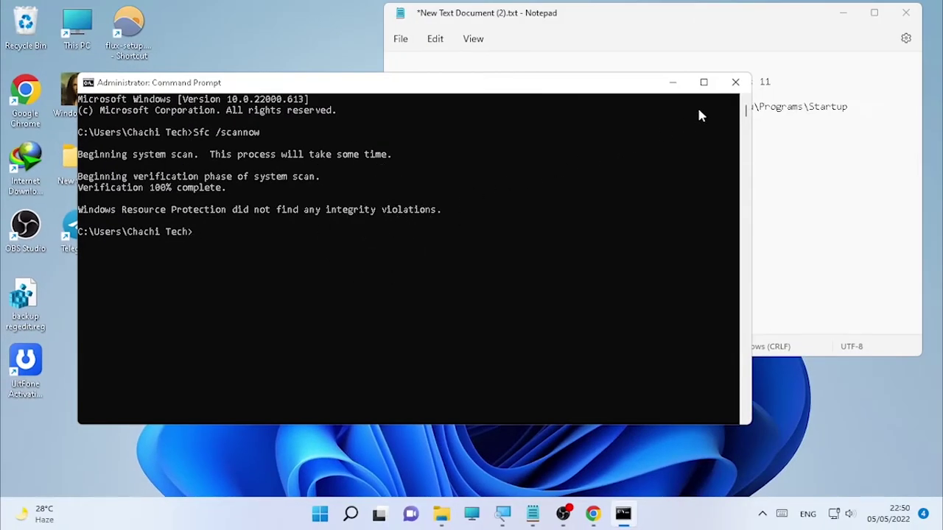
click(736, 87)
click(843, 13)
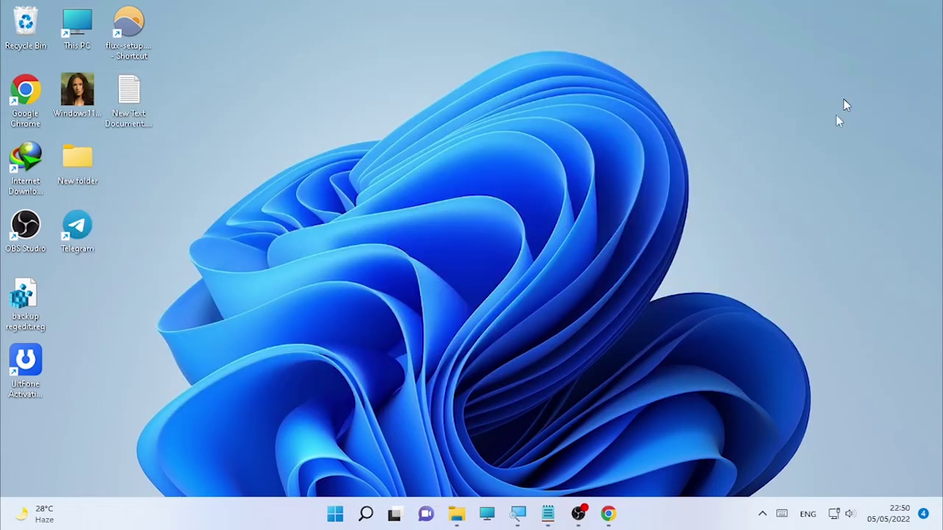
Bring up the shut down or sign out options and dismiss them without choosing one.
right_click(335, 513)
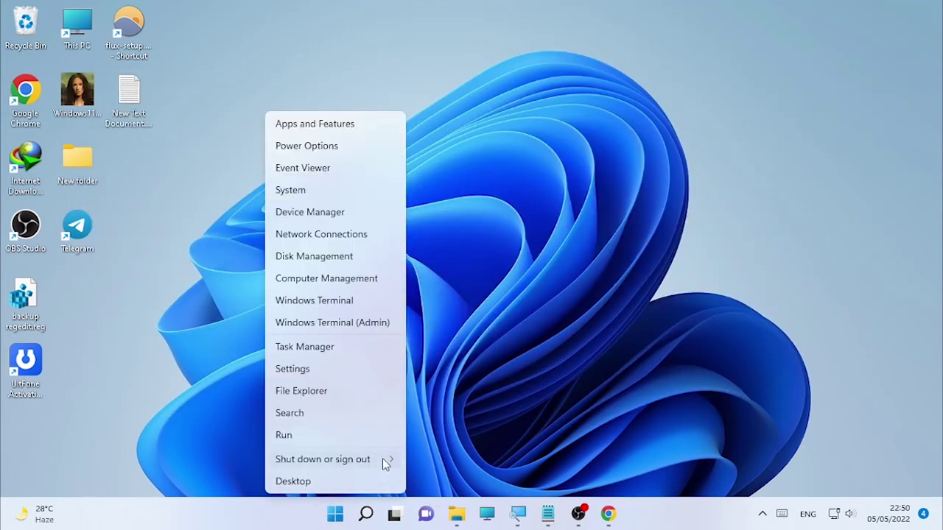
mouse_move(382, 458)
click(420, 483)
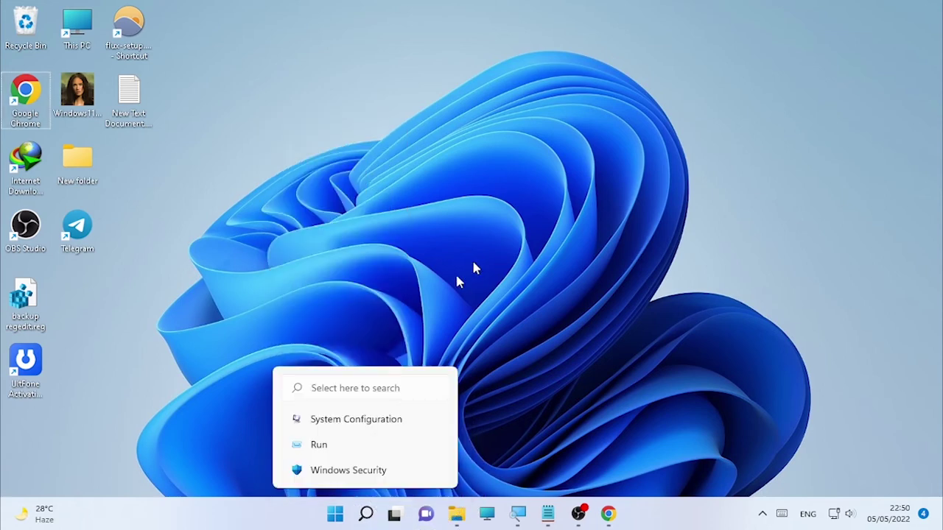
click(472, 258)
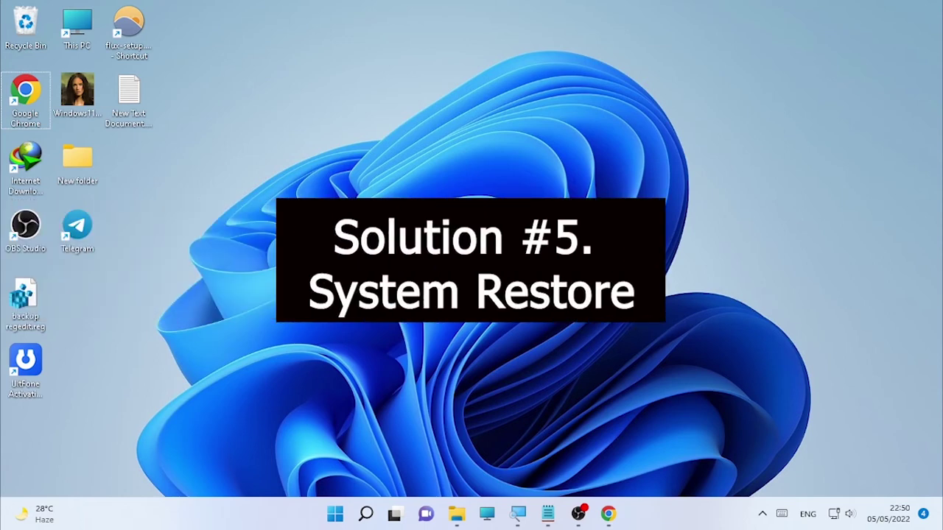
Search Windows for "restore" and open Create a restore point.
mouse_move(368, 522)
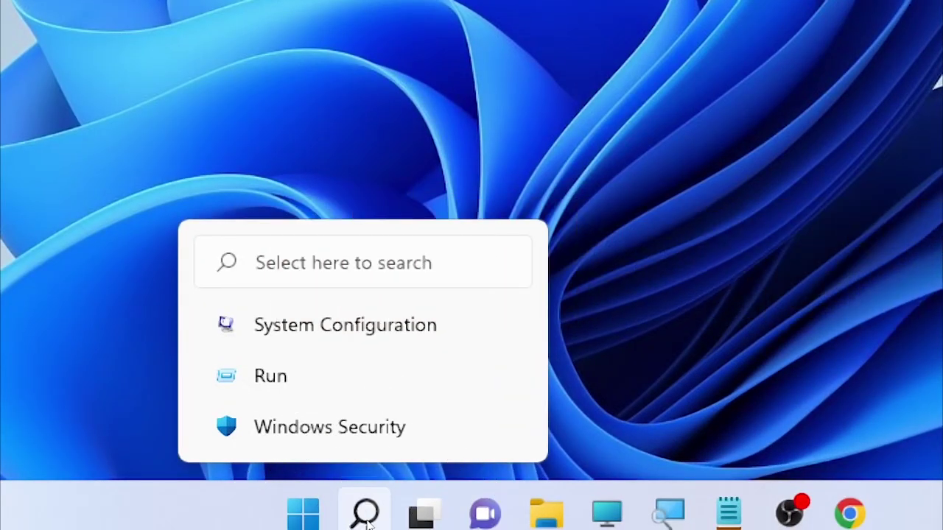
click(366, 515)
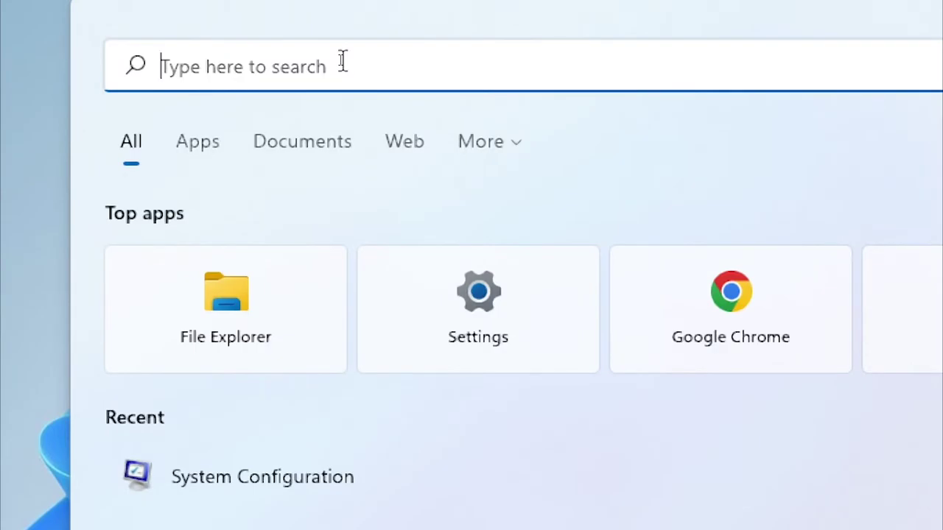
text(restor)
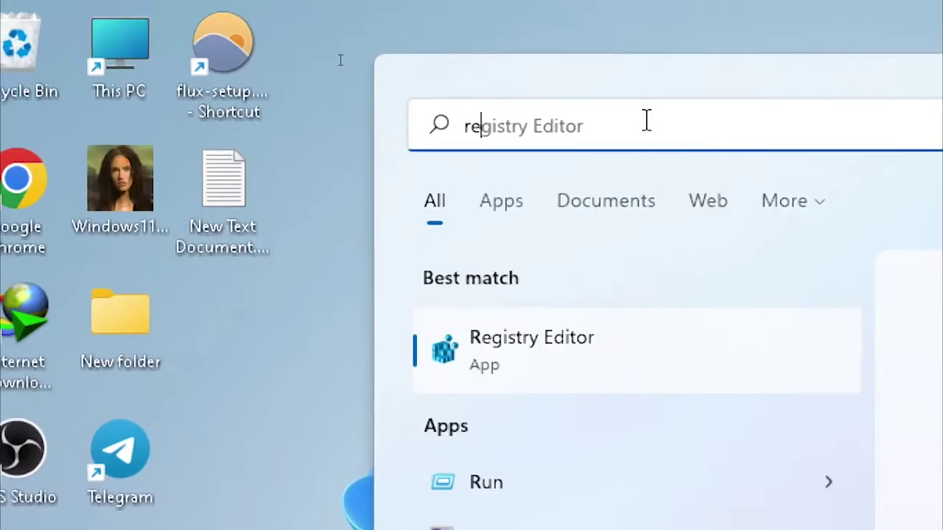
text(e)
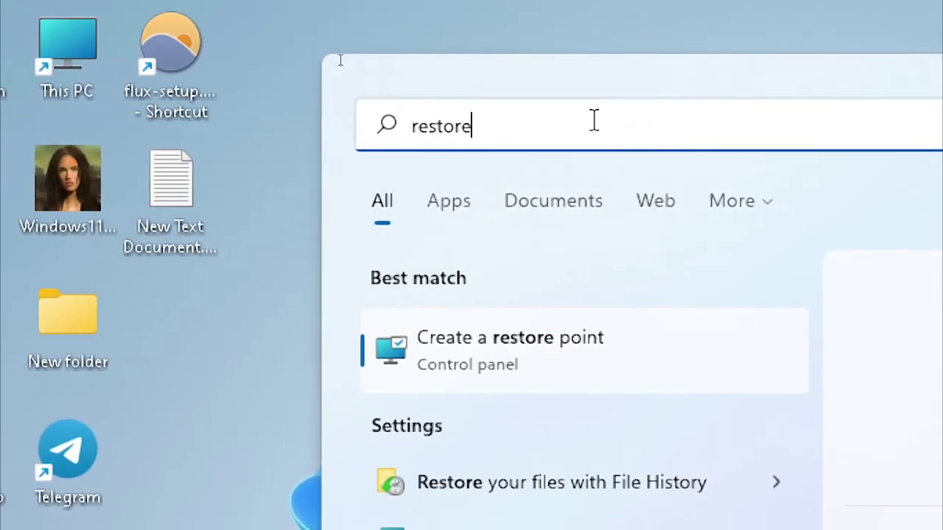
click(513, 366)
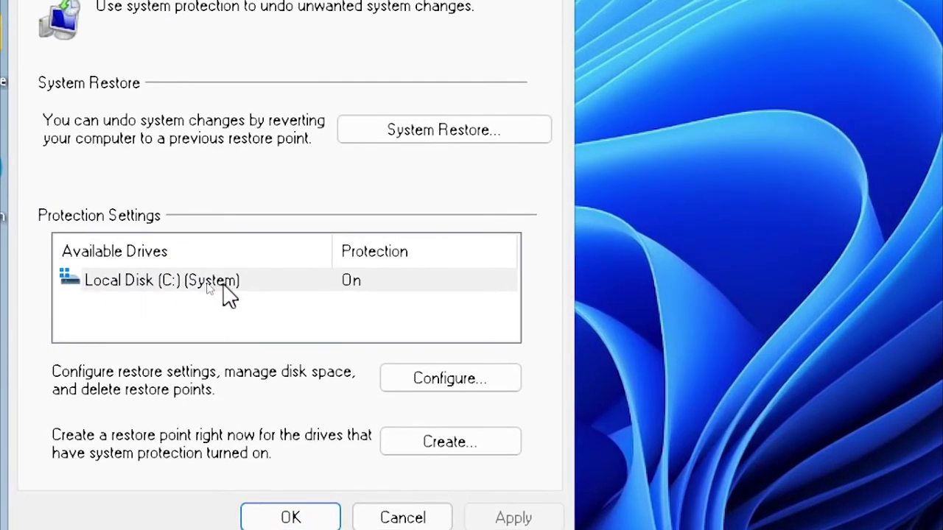
Select Local Disk (C:) in the protection settings and start System Restore, continuing to its list of restore points.
click(360, 281)
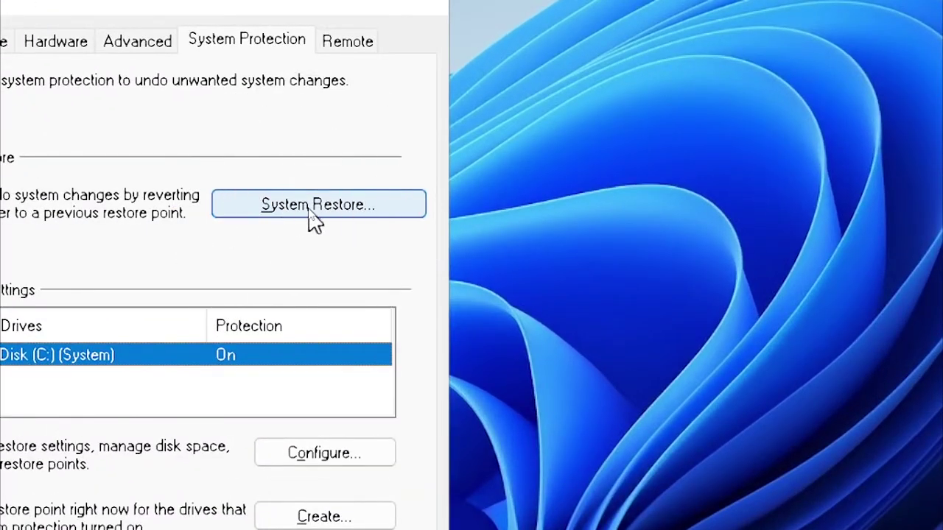
click(309, 211)
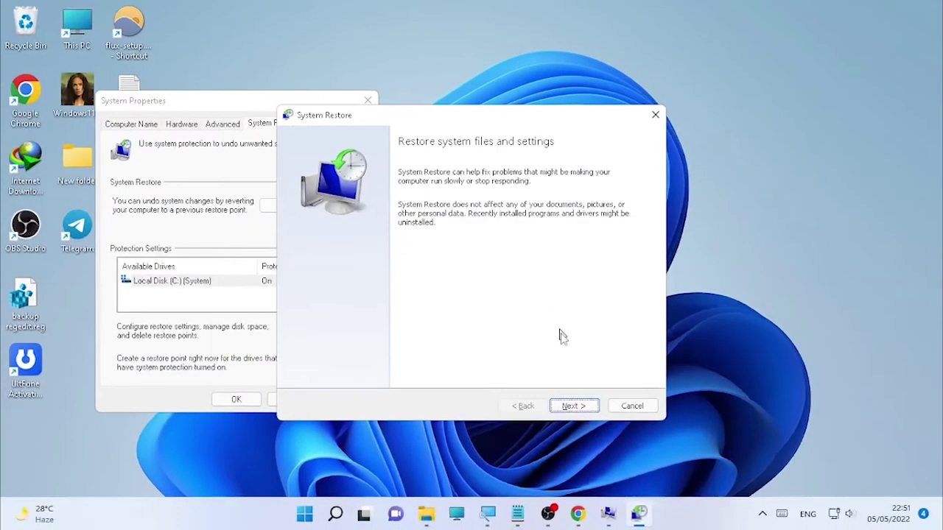
click(573, 407)
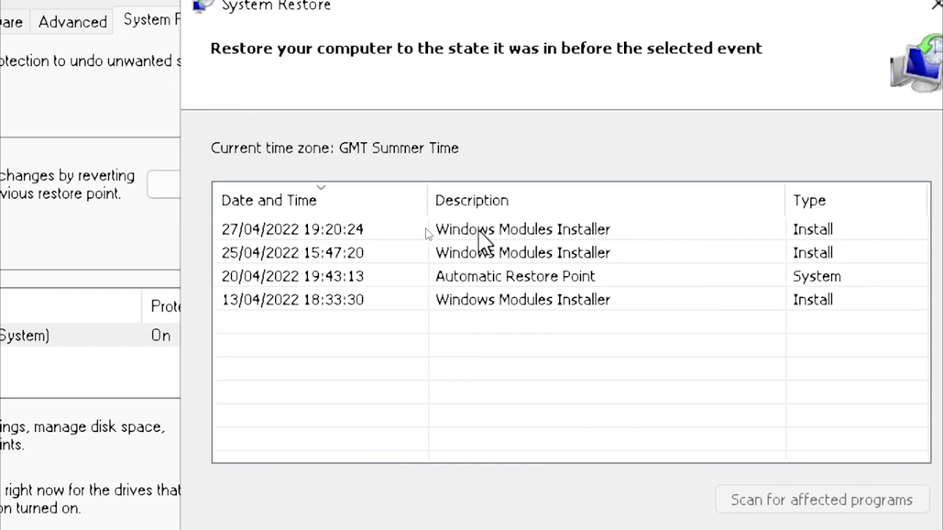
Select the 27/04/2022 19:20:24 Windows Modules Installer restore point, and close System Restore and System Properties without starting the restore.
click(481, 229)
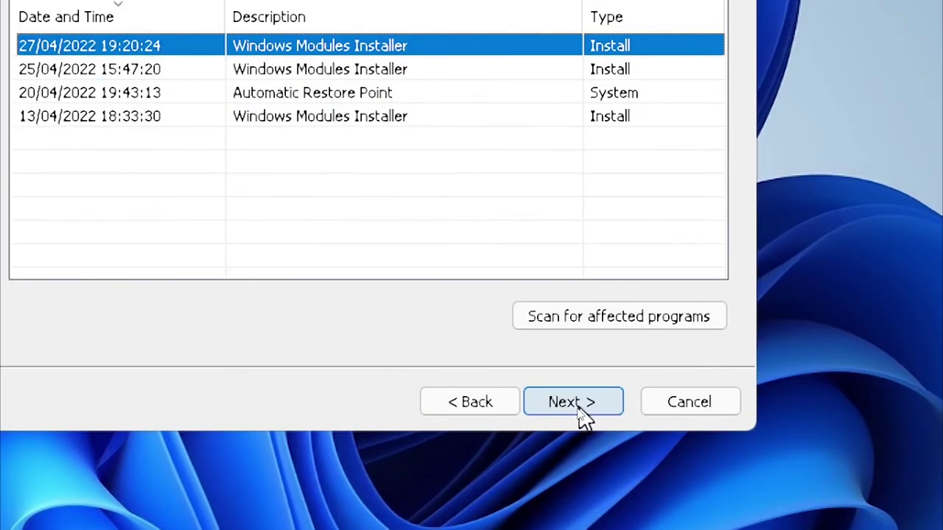
click(572, 402)
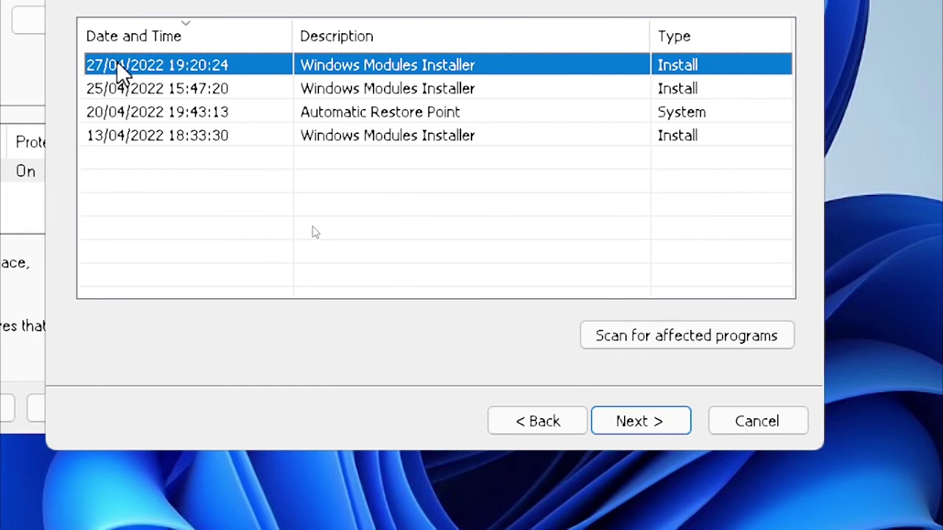
click(116, 62)
click(116, 61)
click(145, 64)
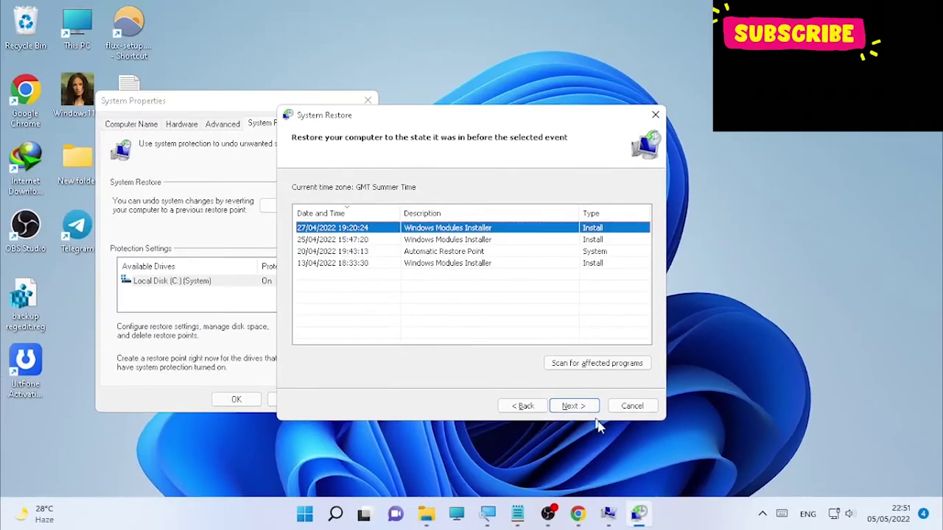
click(655, 115)
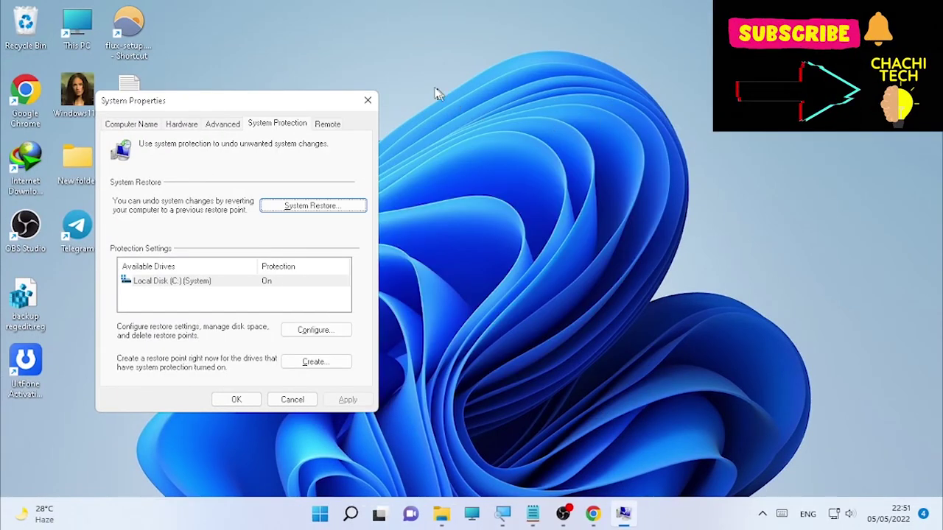
click(367, 101)
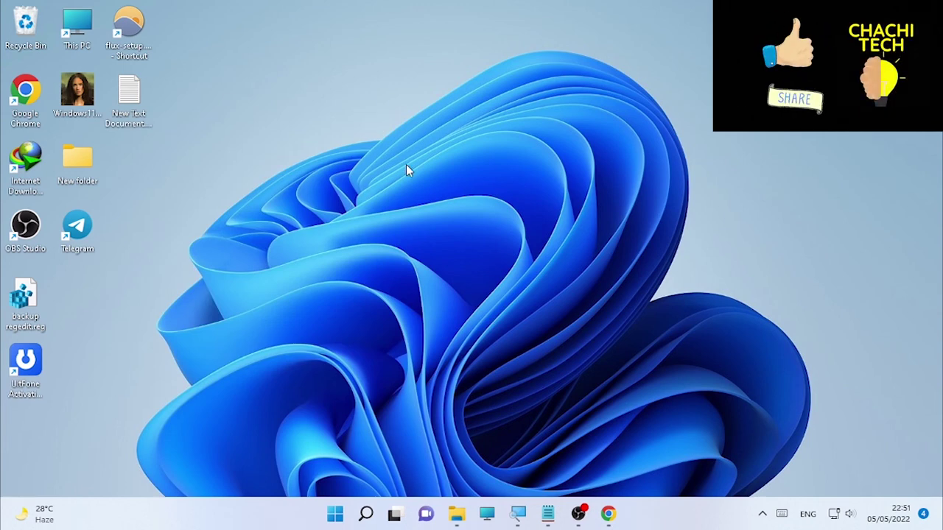